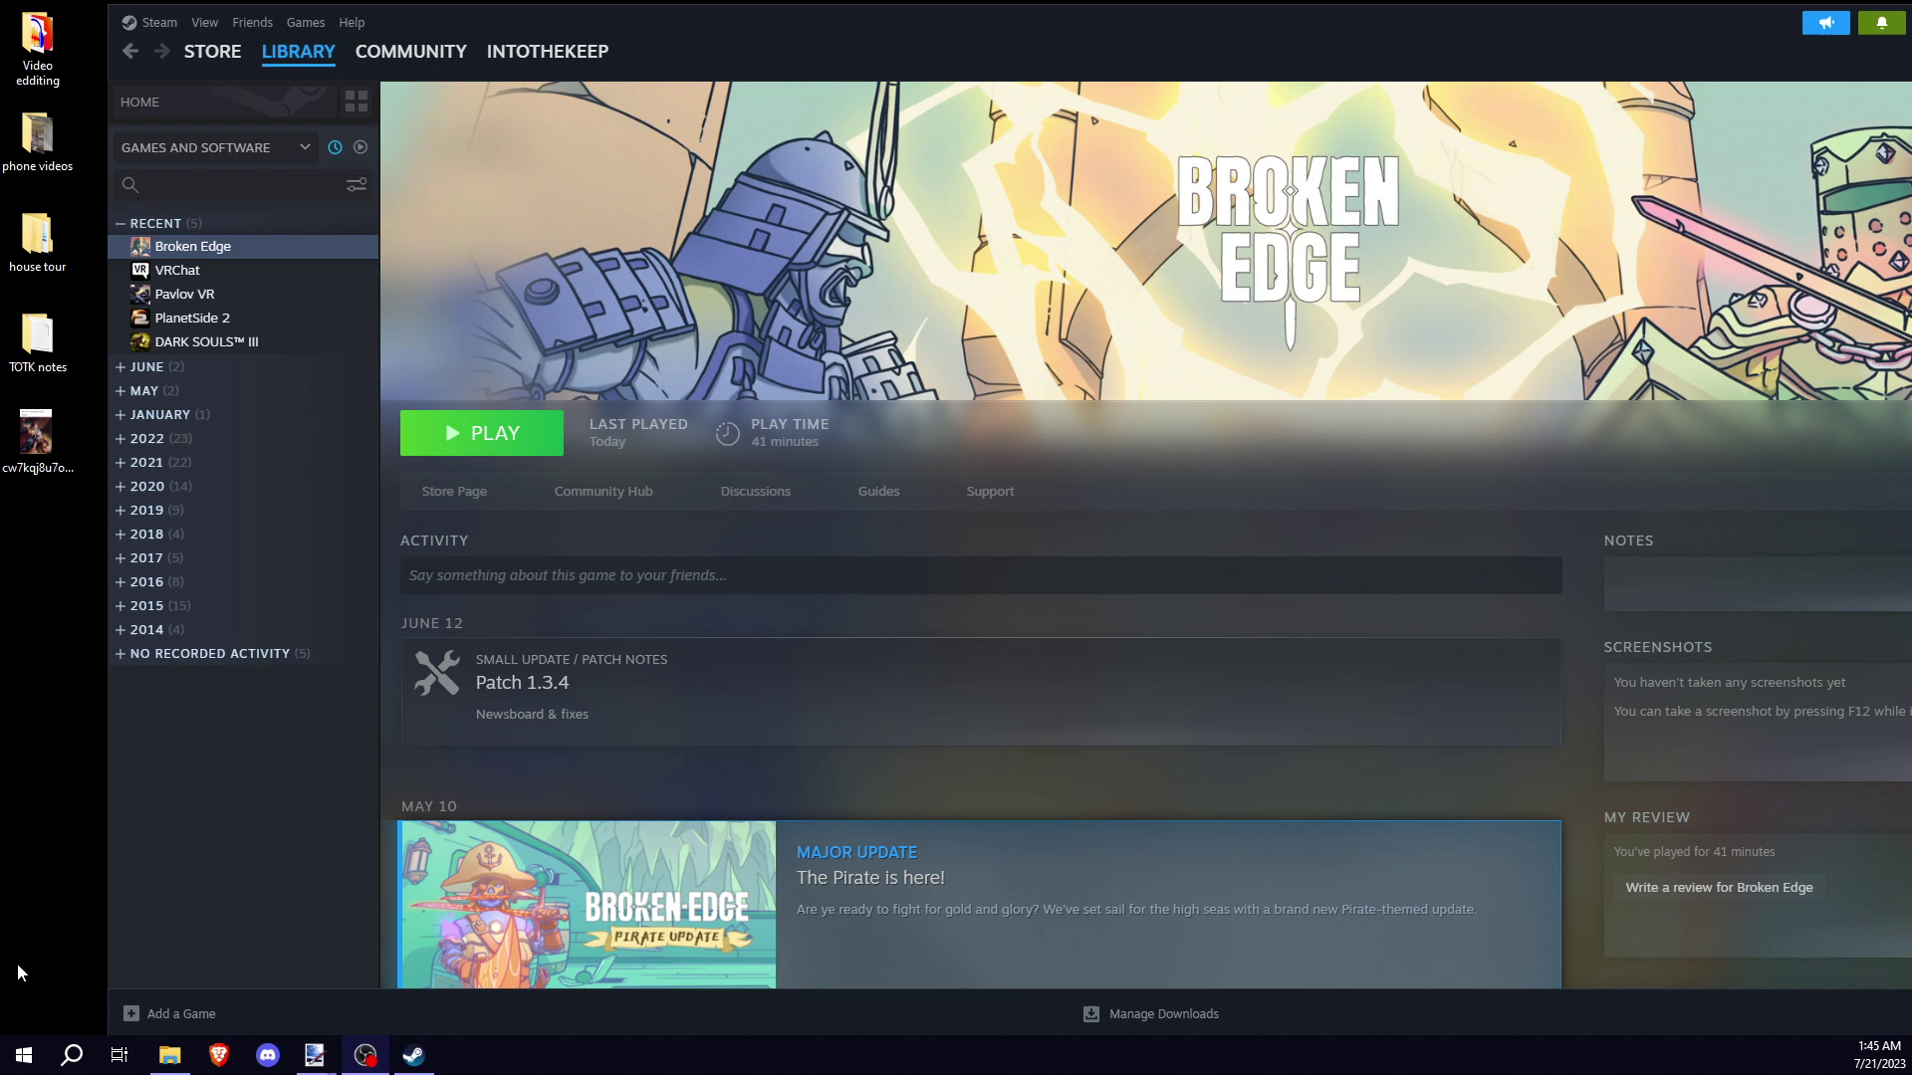
Search 'adva' from Start and open System Properties through View advanced system settings
{"action": "left_click", "coordinate": [36, 1063]}
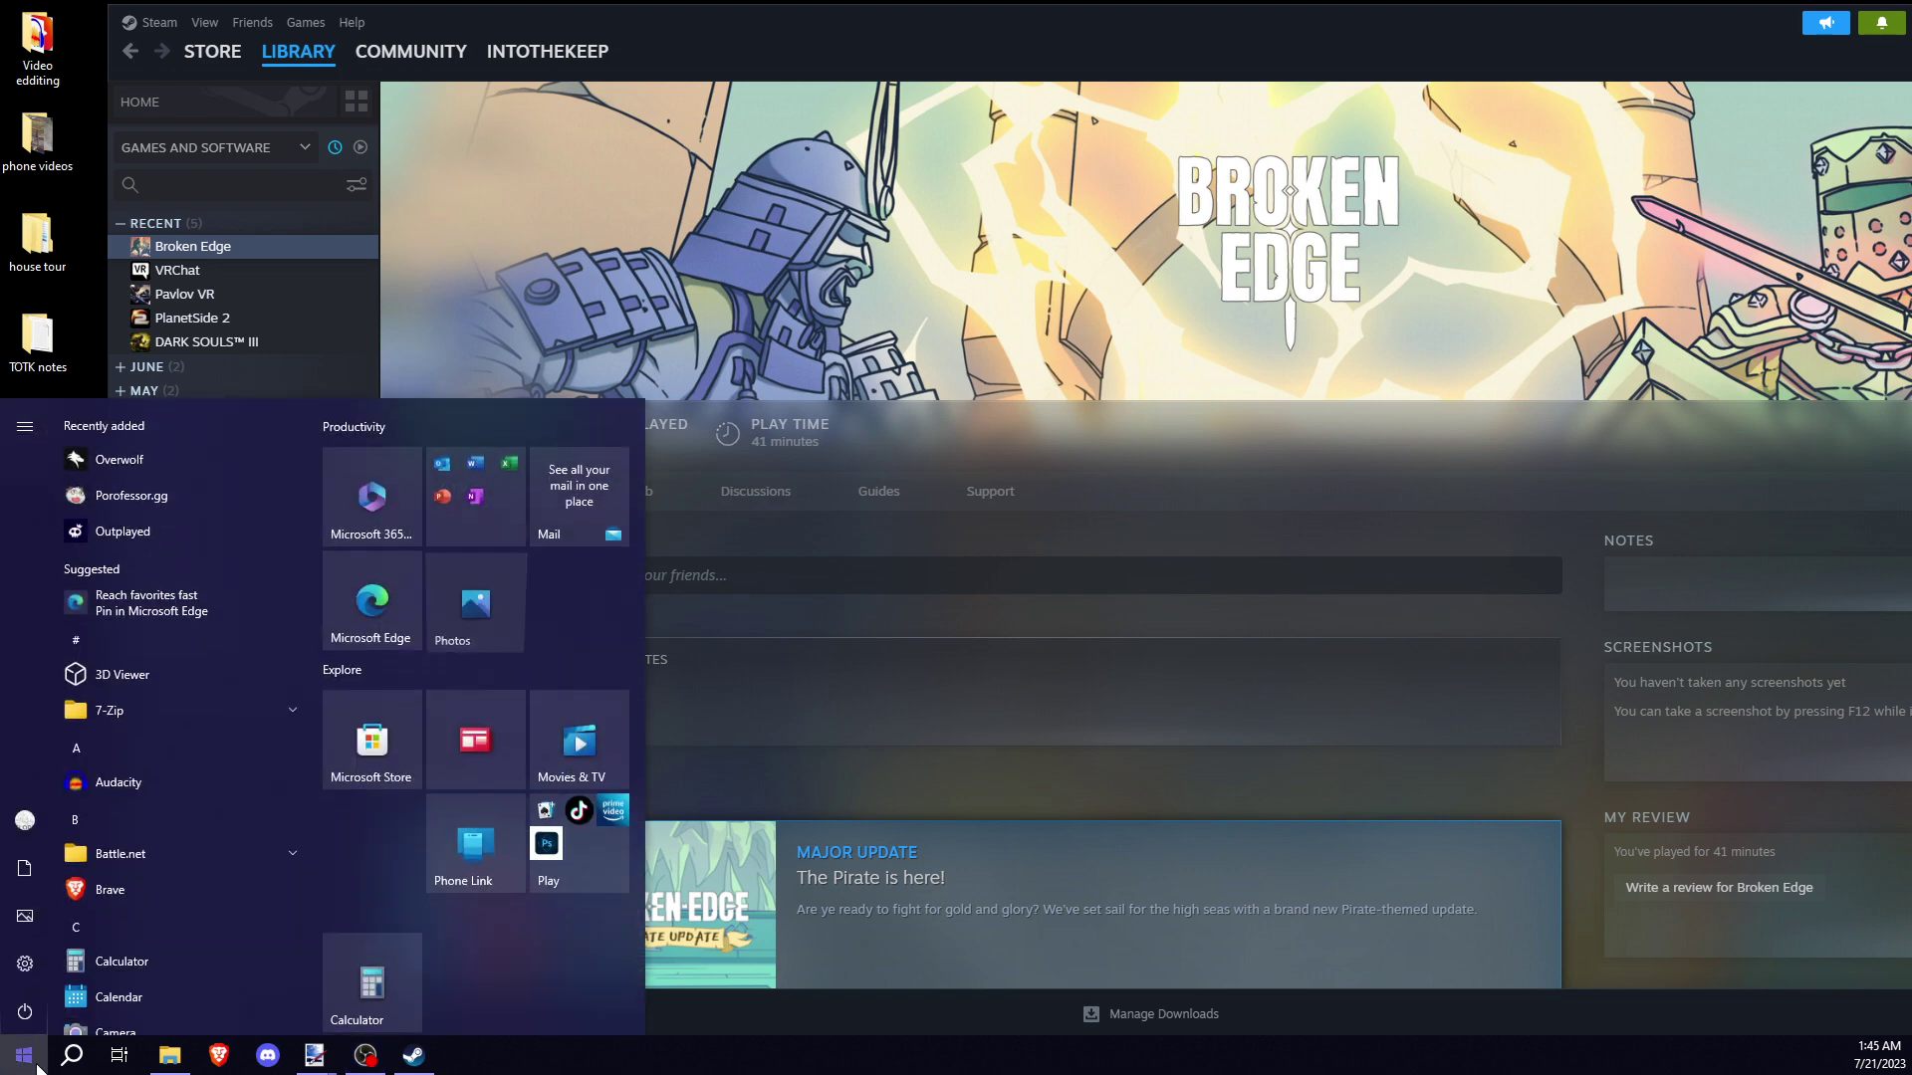
{"action": "type", "text": "adva"}
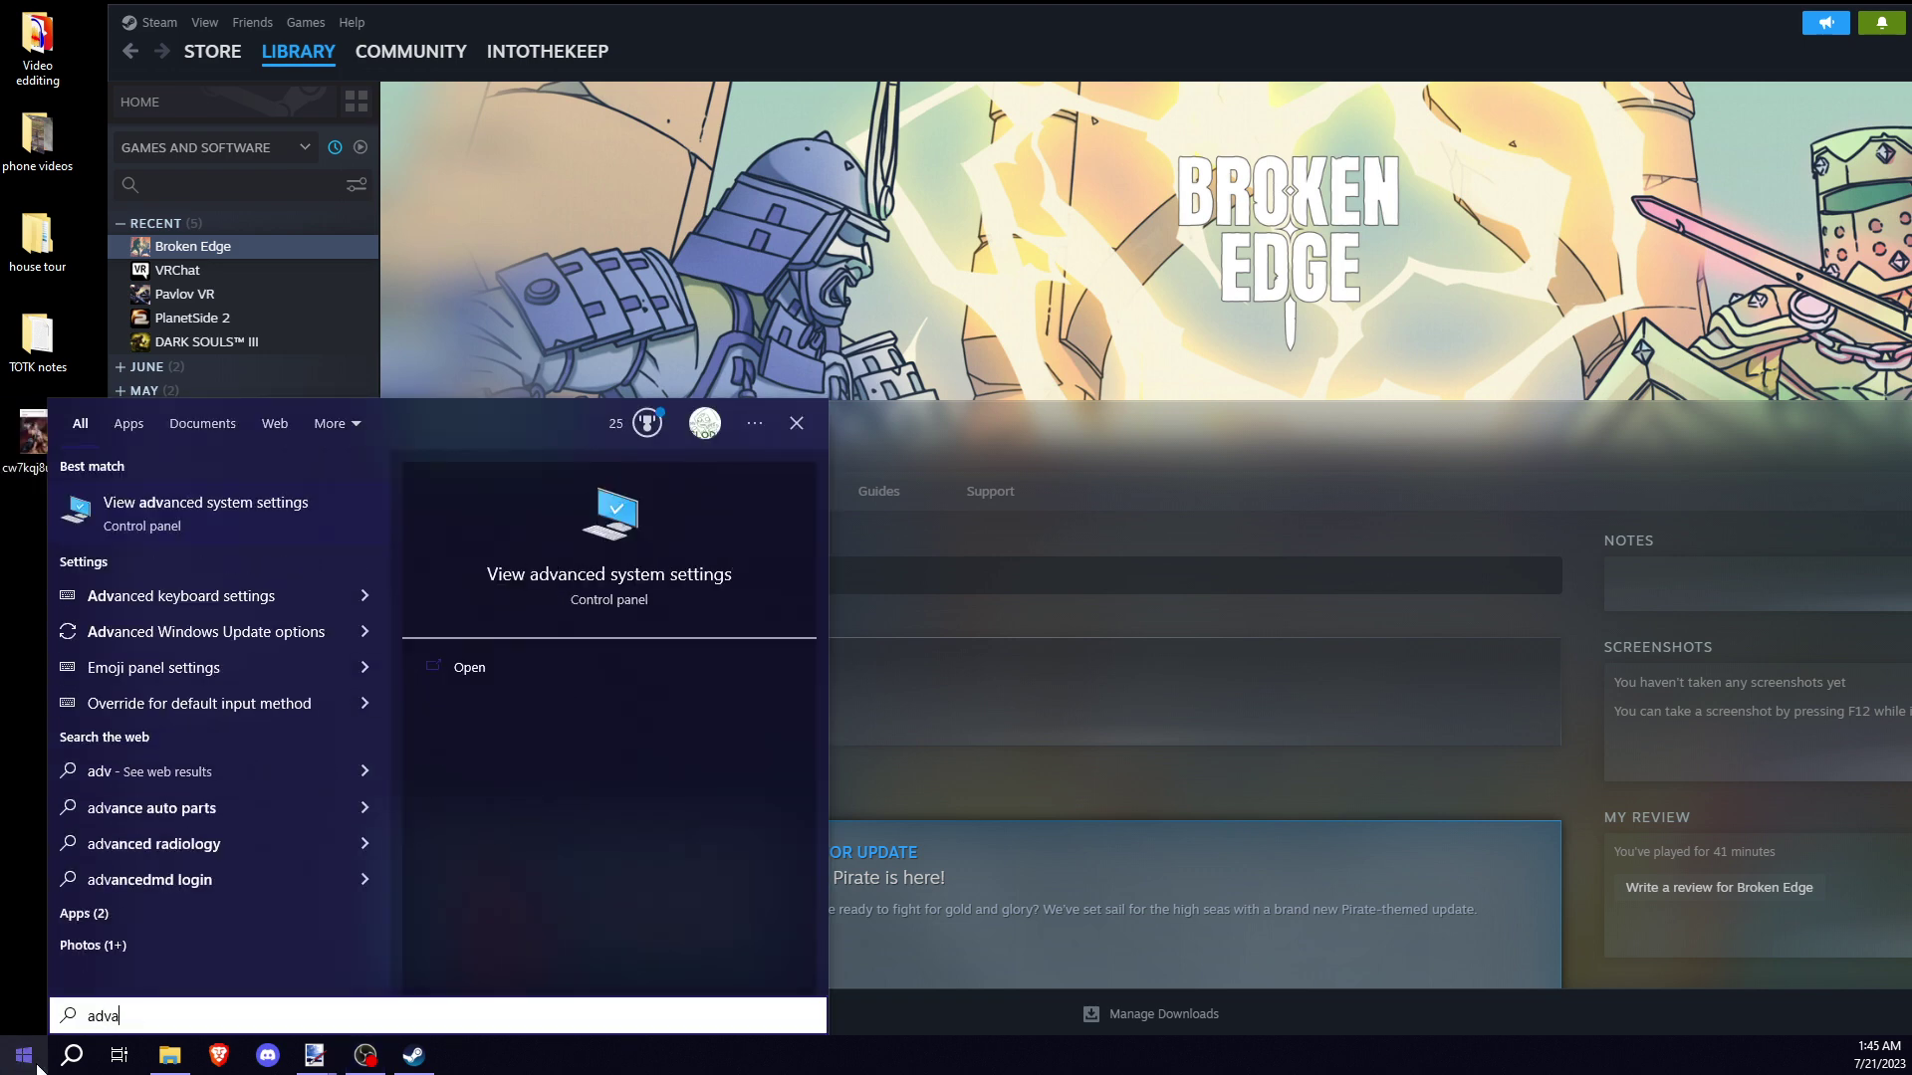
{"action": "left_click", "coordinate": [200, 518]}
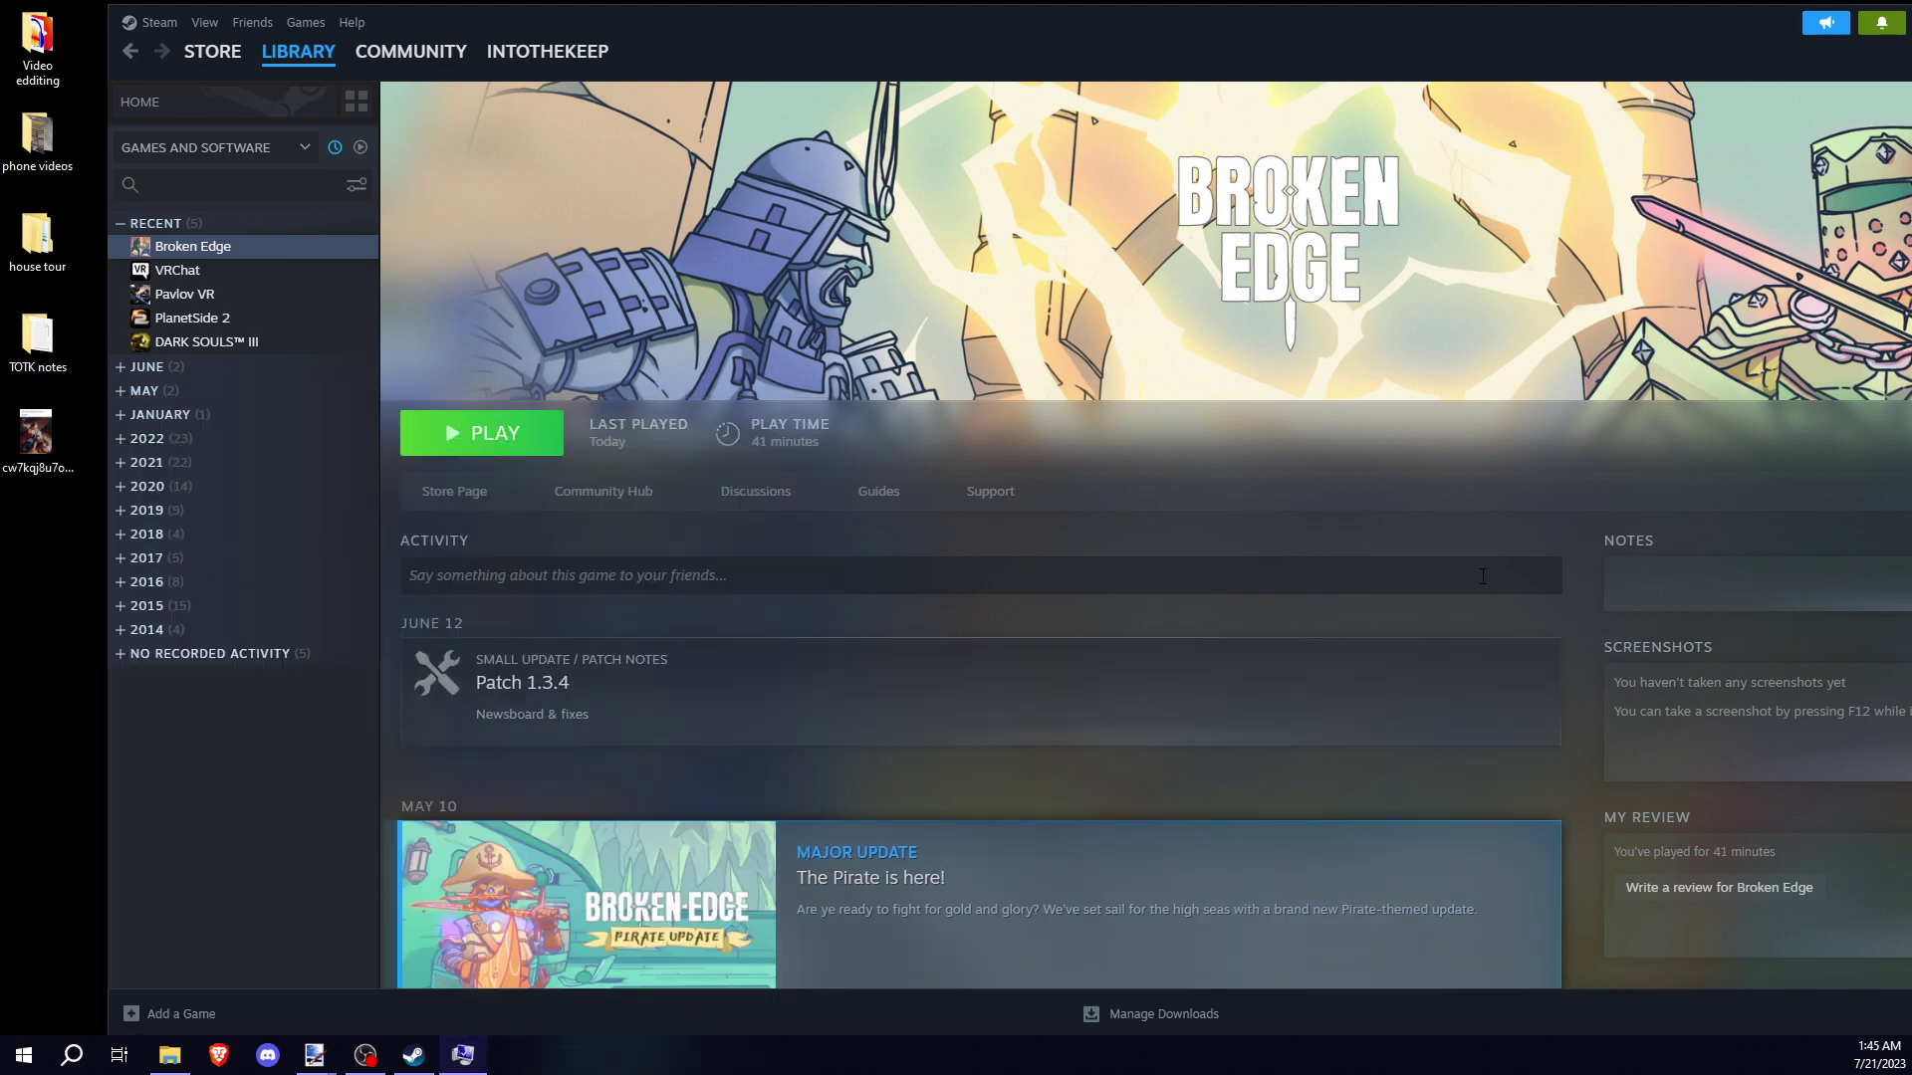
{"action": "left_click_drag", "start_coordinate": [1227, 125], "coordinate": [671, 348]}
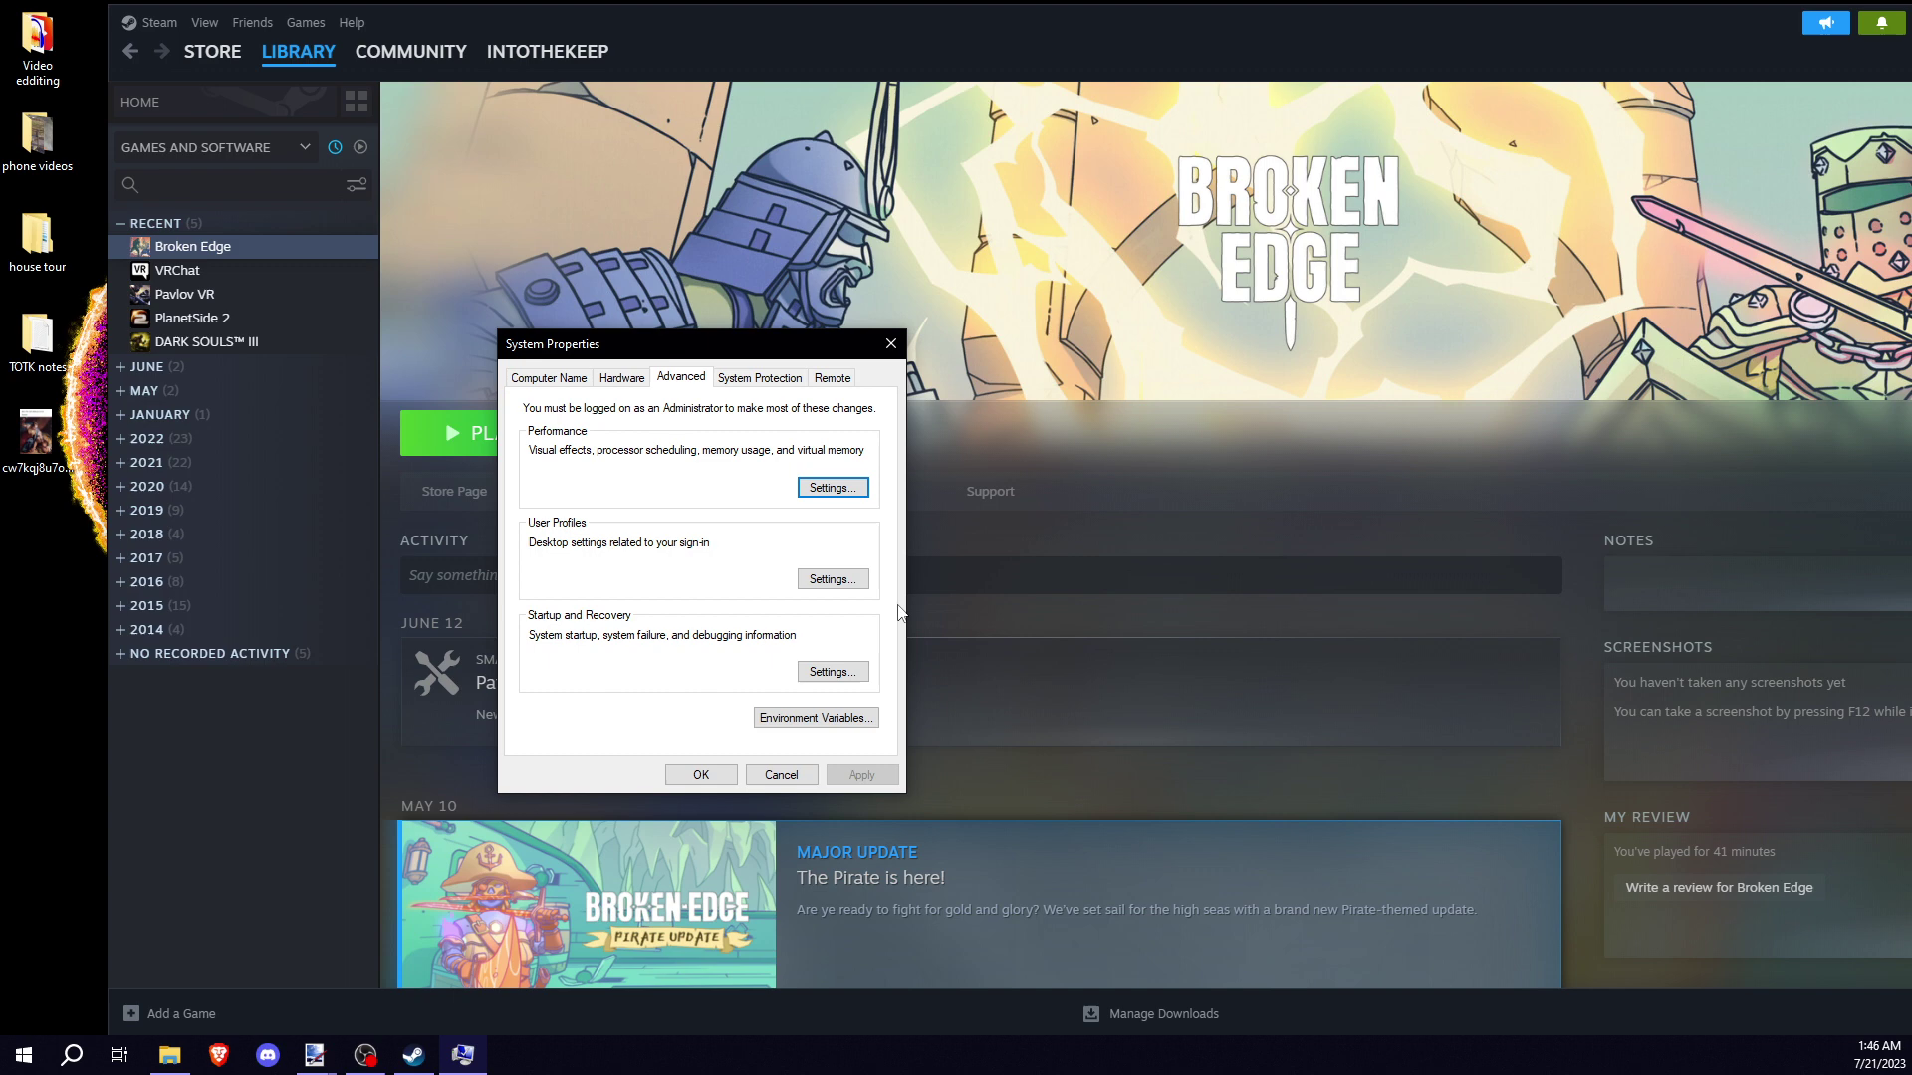
Go to Performance Options' Advanced tab and open the Virtual memory Change dialog
{"action": "left_click", "coordinate": [831, 487]}
{"action": "left_click_drag", "start_coordinate": [685, 426], "coordinate": [1181, 314]}
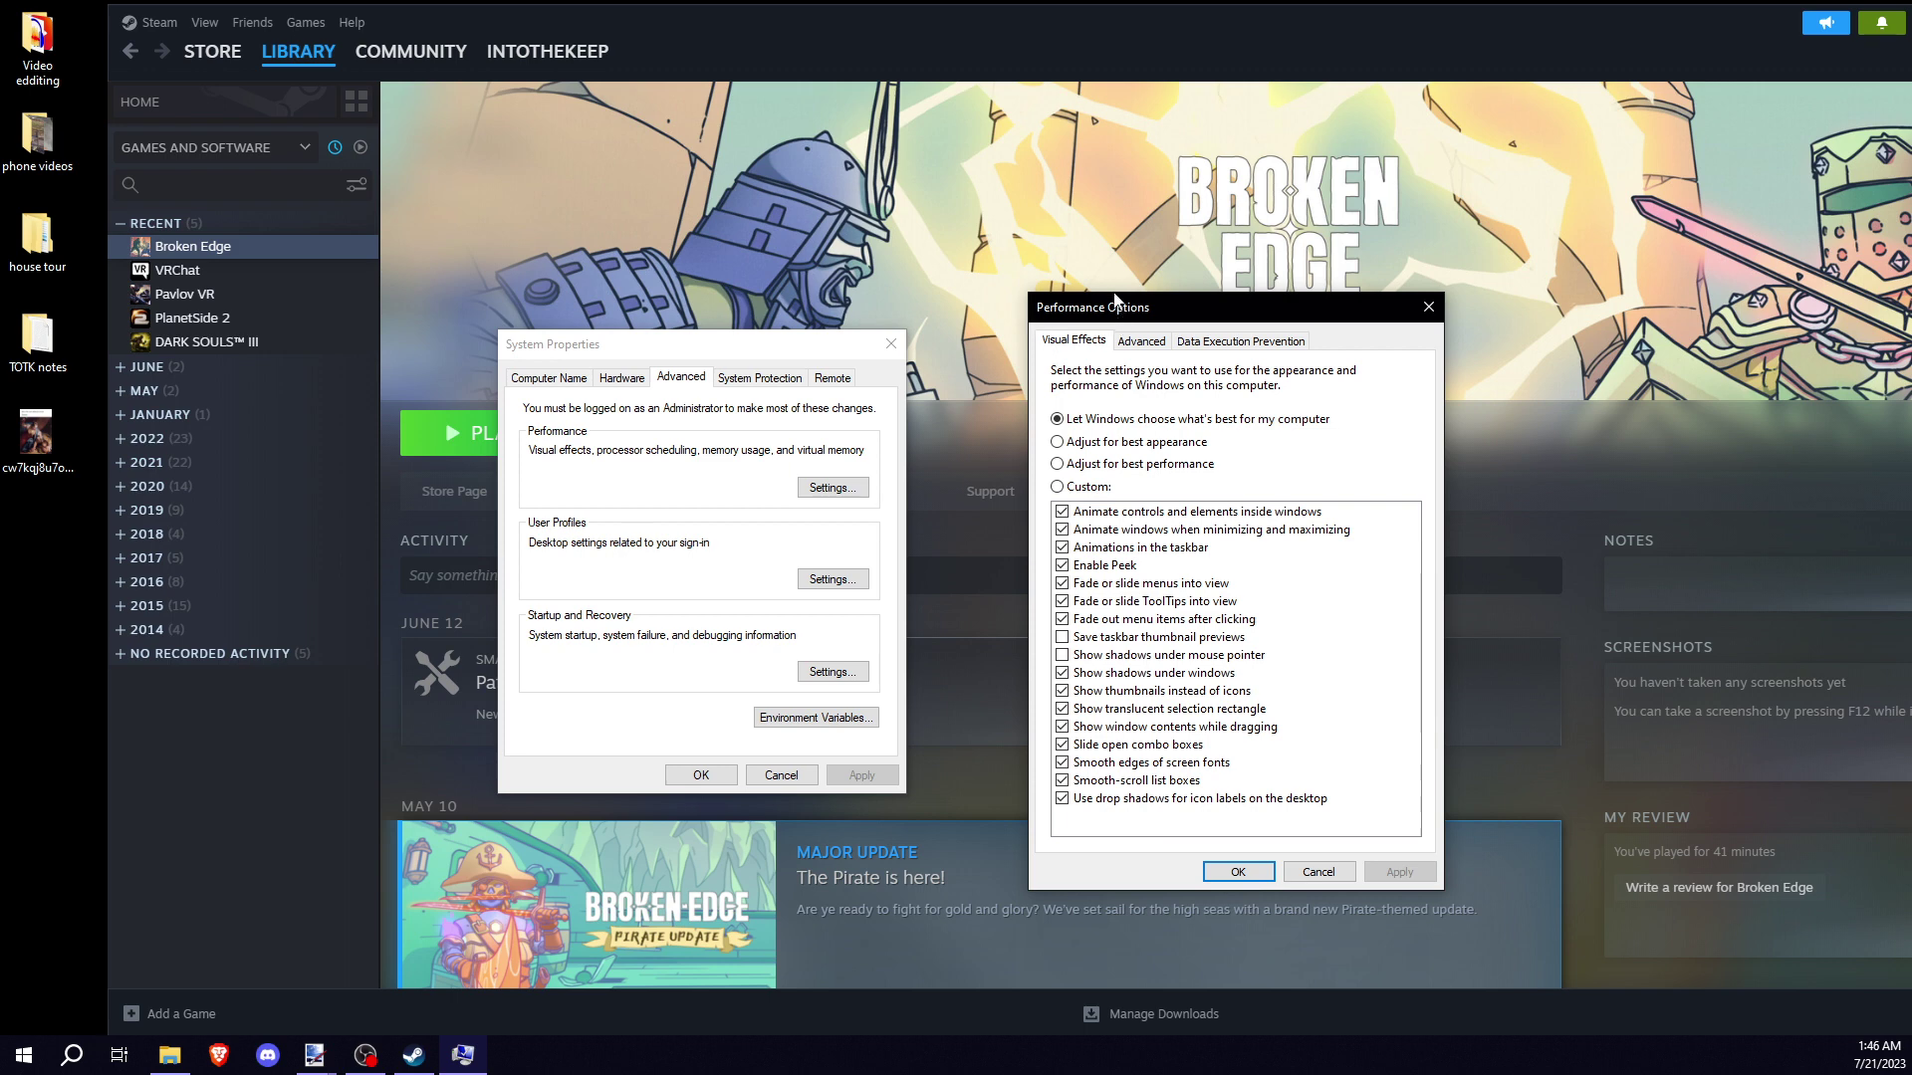
{"action": "left_click", "coordinate": [1135, 341]}
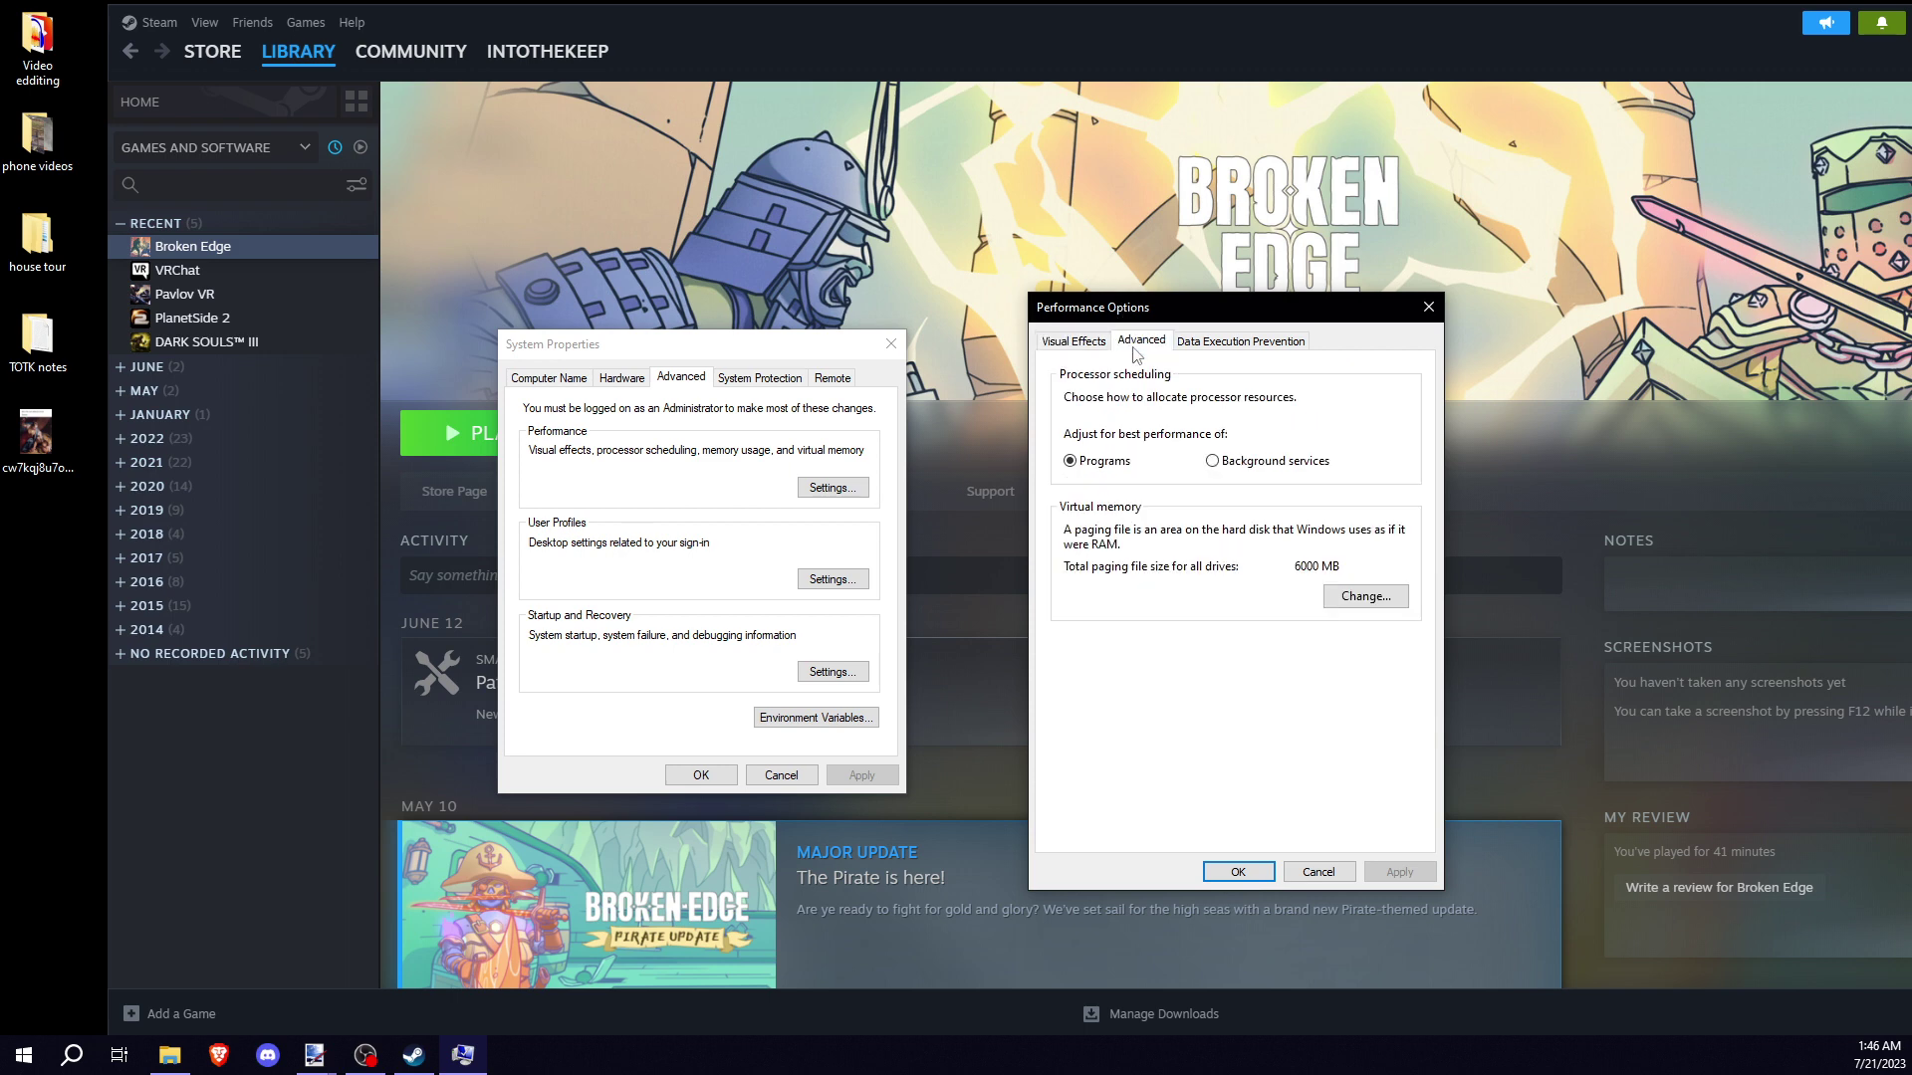
{"action": "left_click", "coordinate": [1362, 601]}
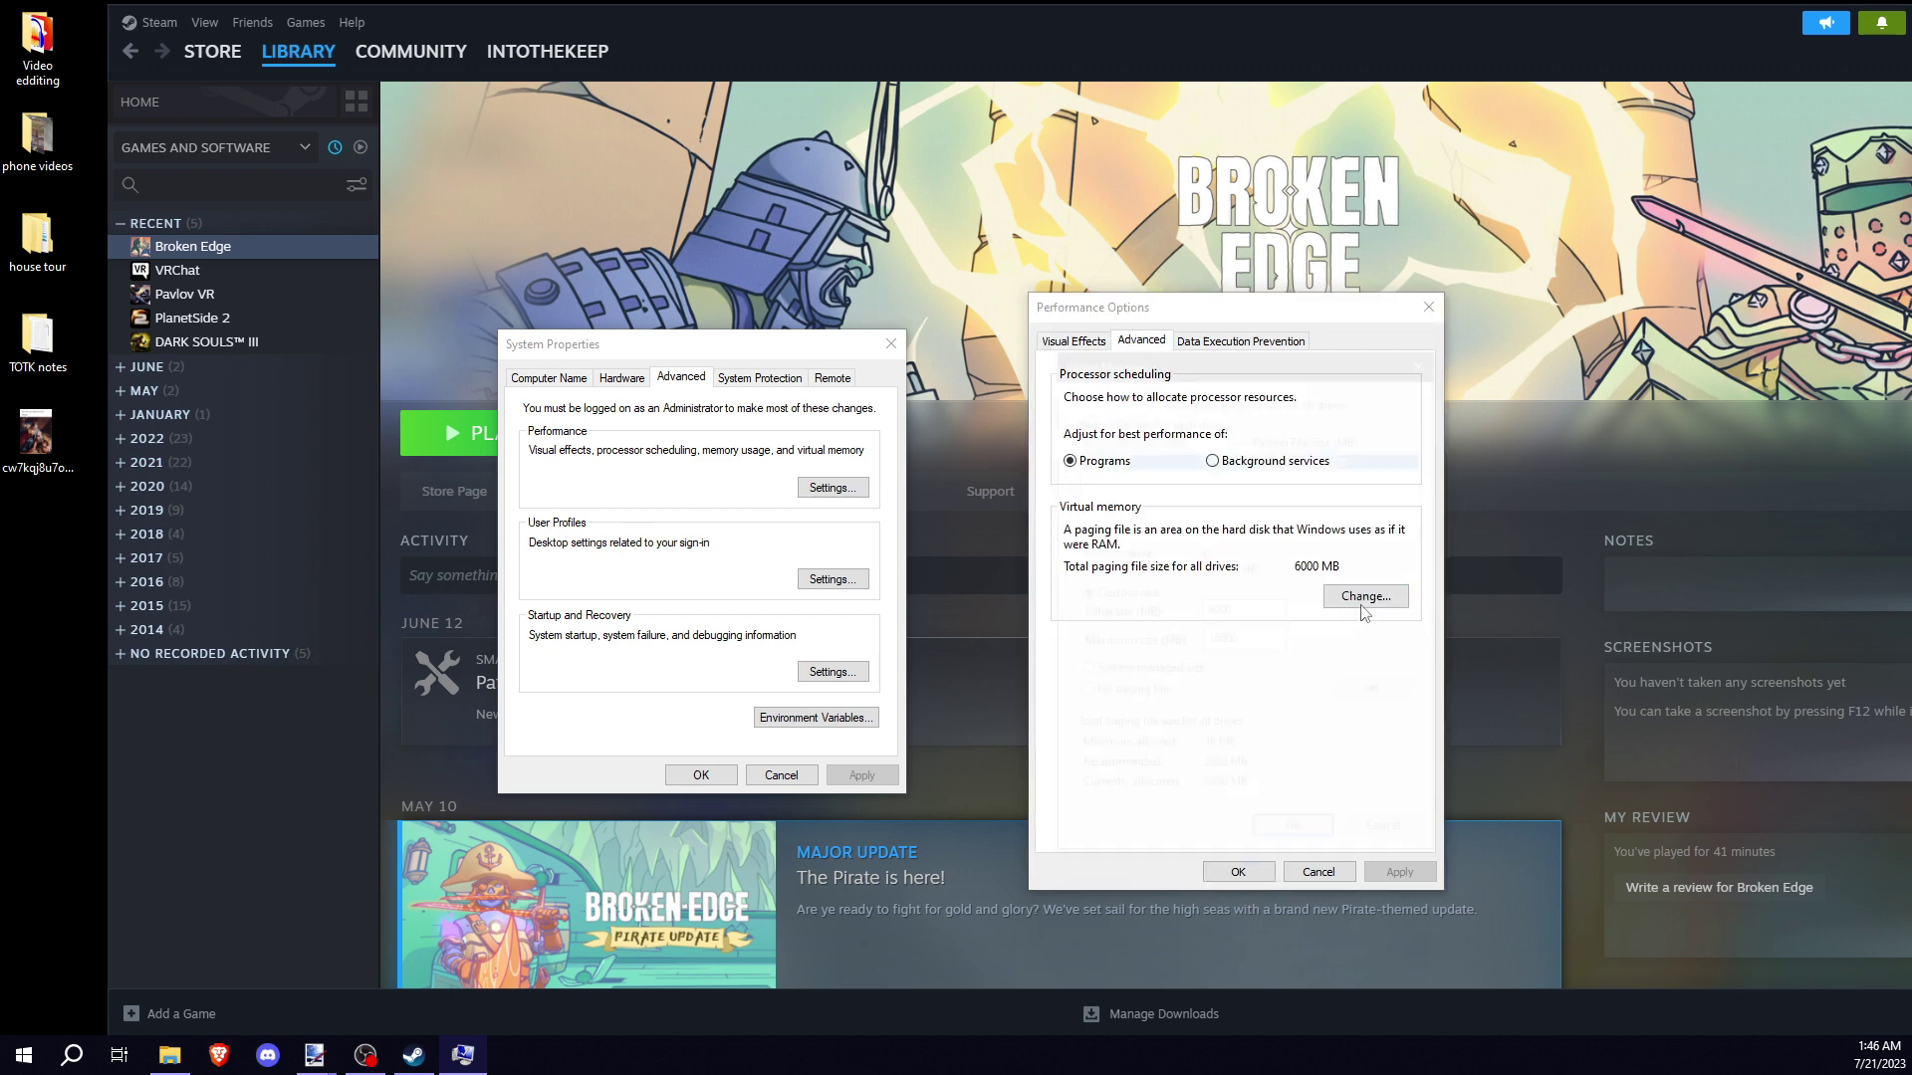
Leave automatic paging management off, with C: on a custom 6000–16000 MB paging file
{"action": "left_click_drag", "start_coordinate": [1225, 368], "coordinate": [250, 335]}
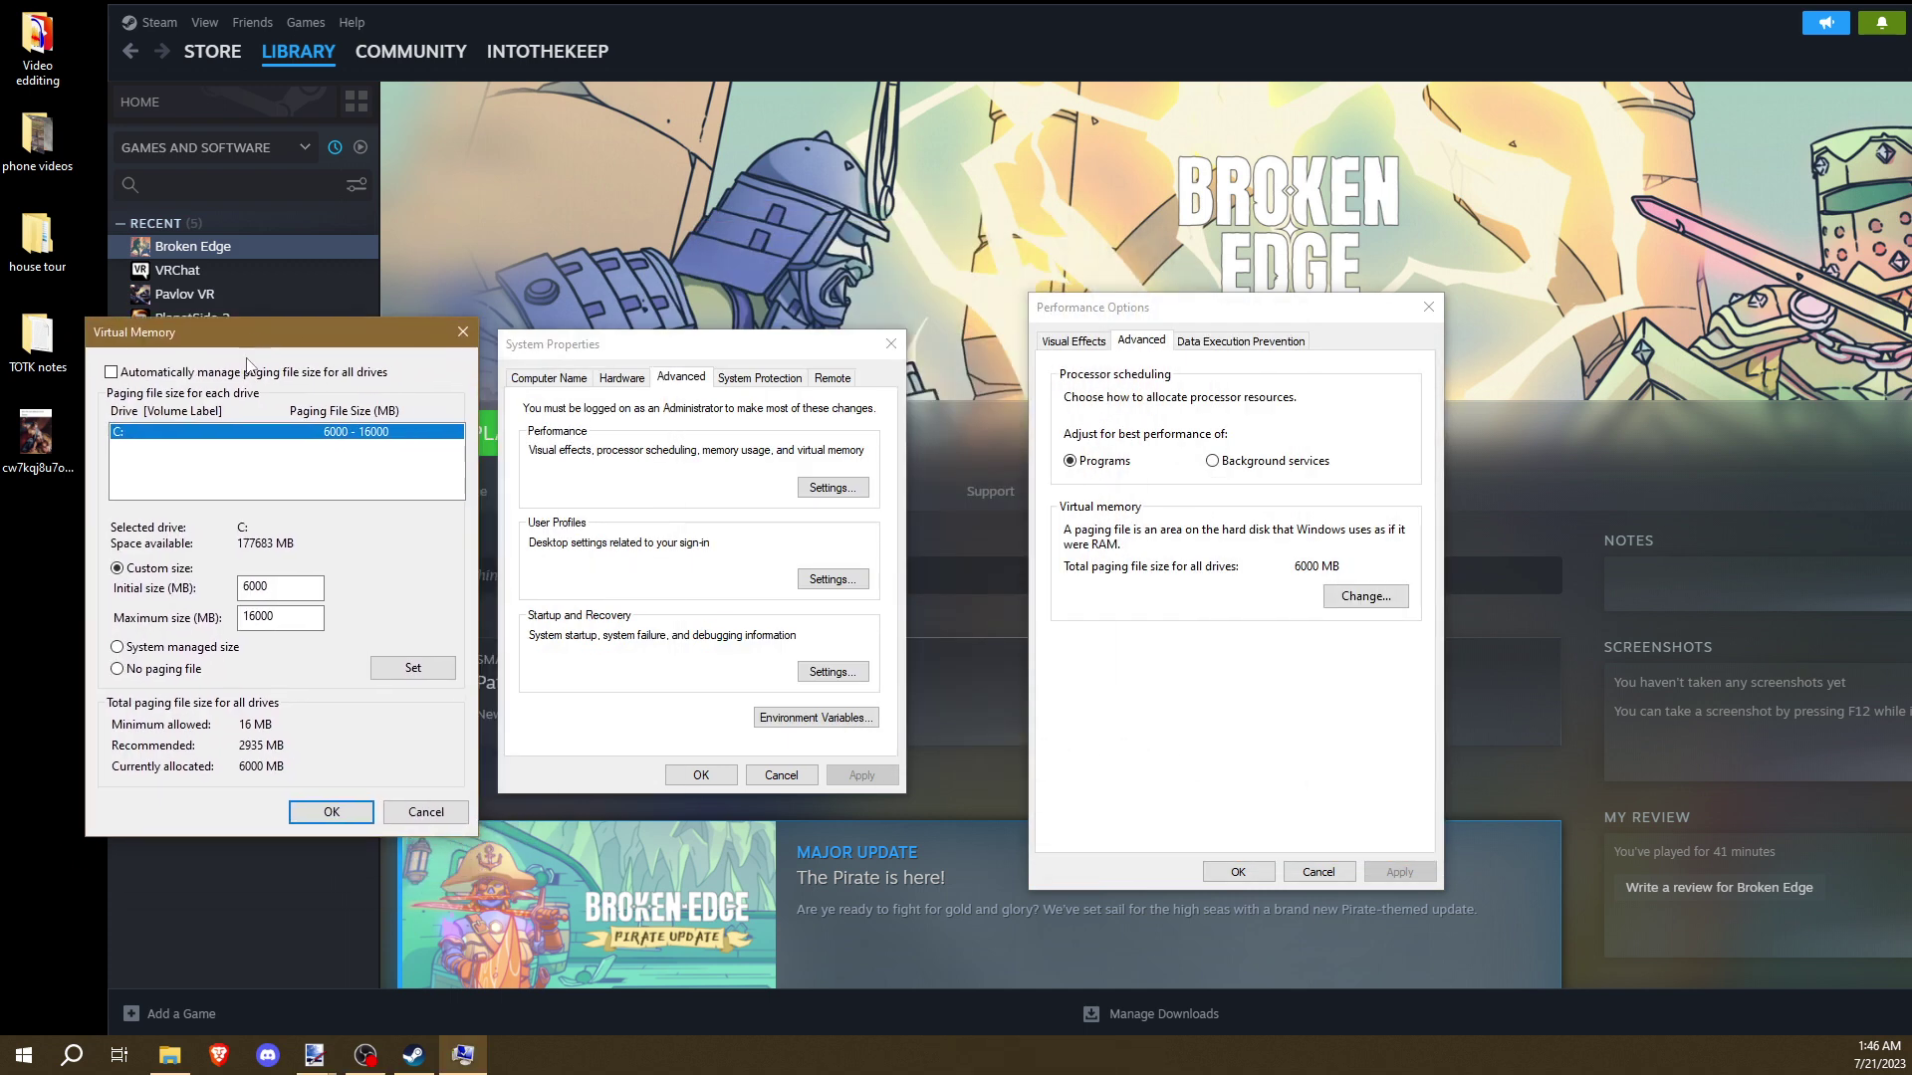
{"action": "left_click", "coordinate": [111, 373]}
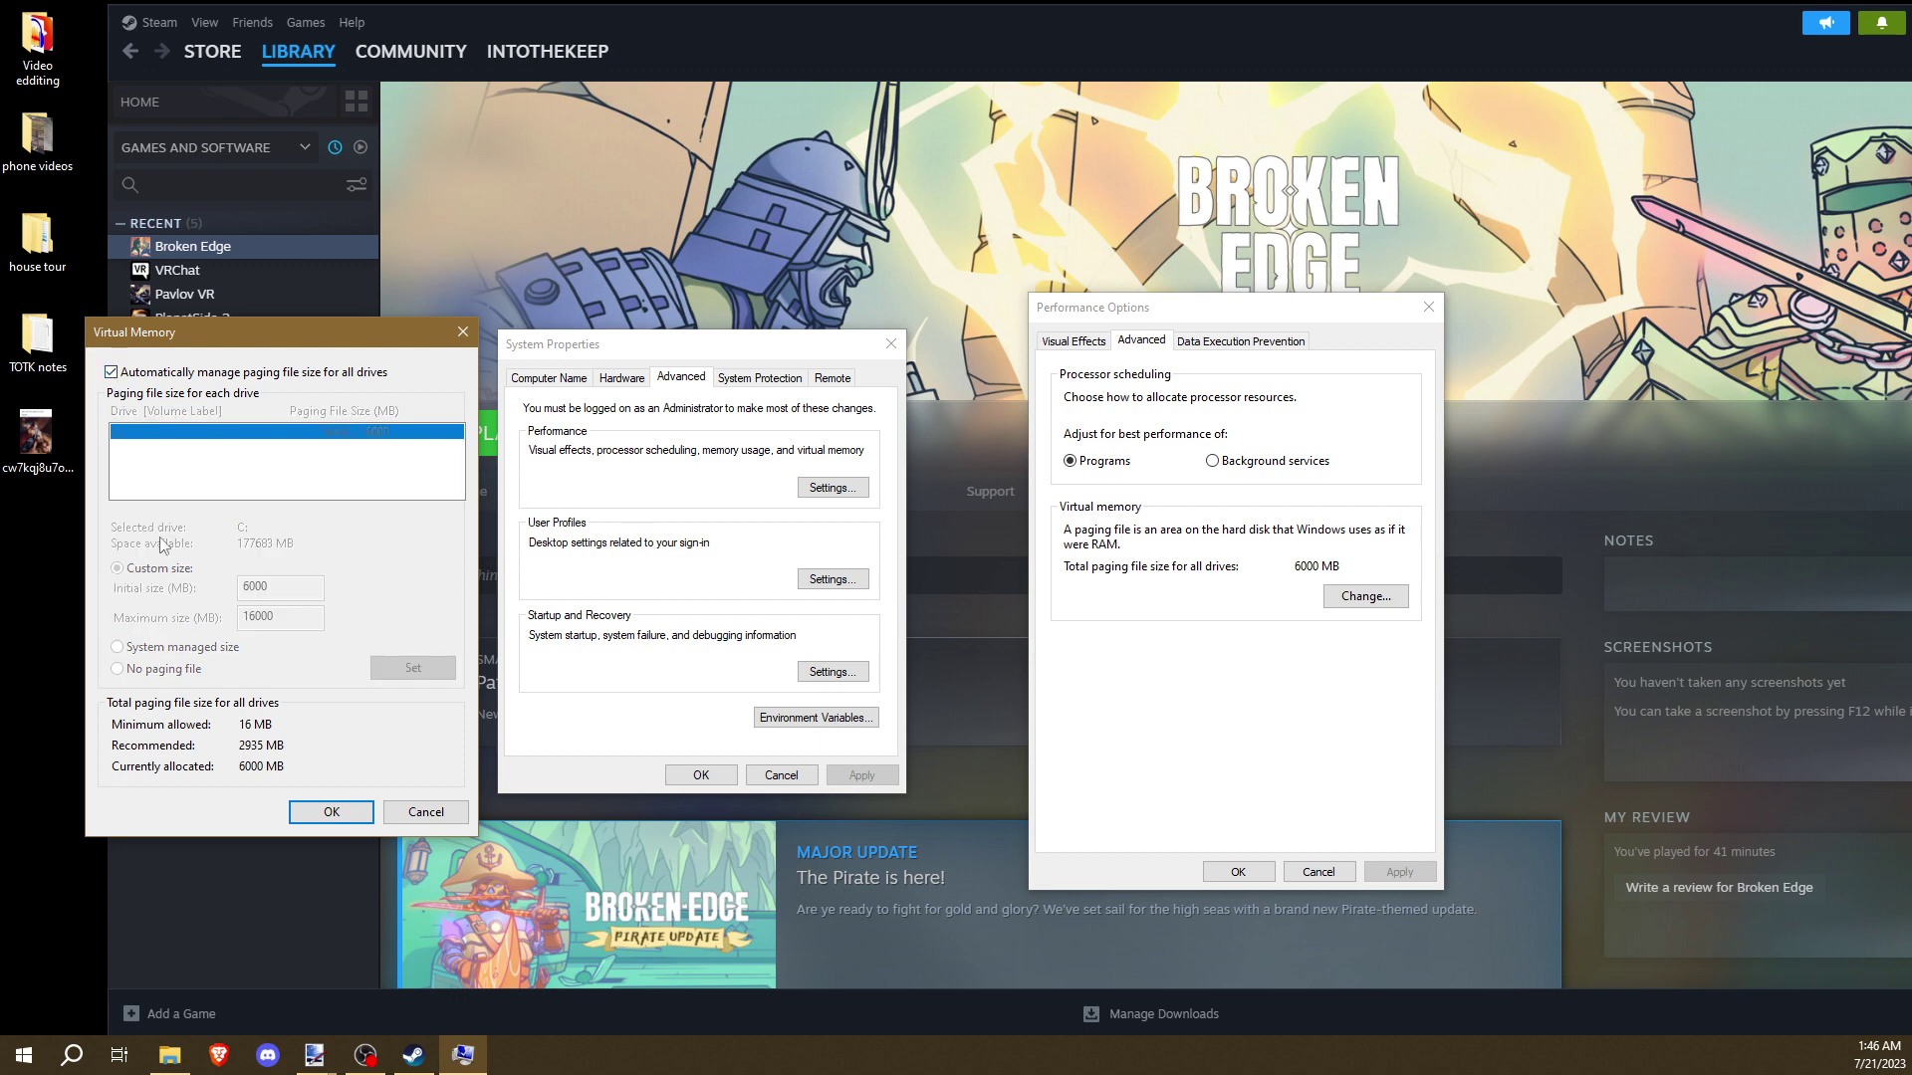
{"action": "left_click", "coordinate": [112, 373]}
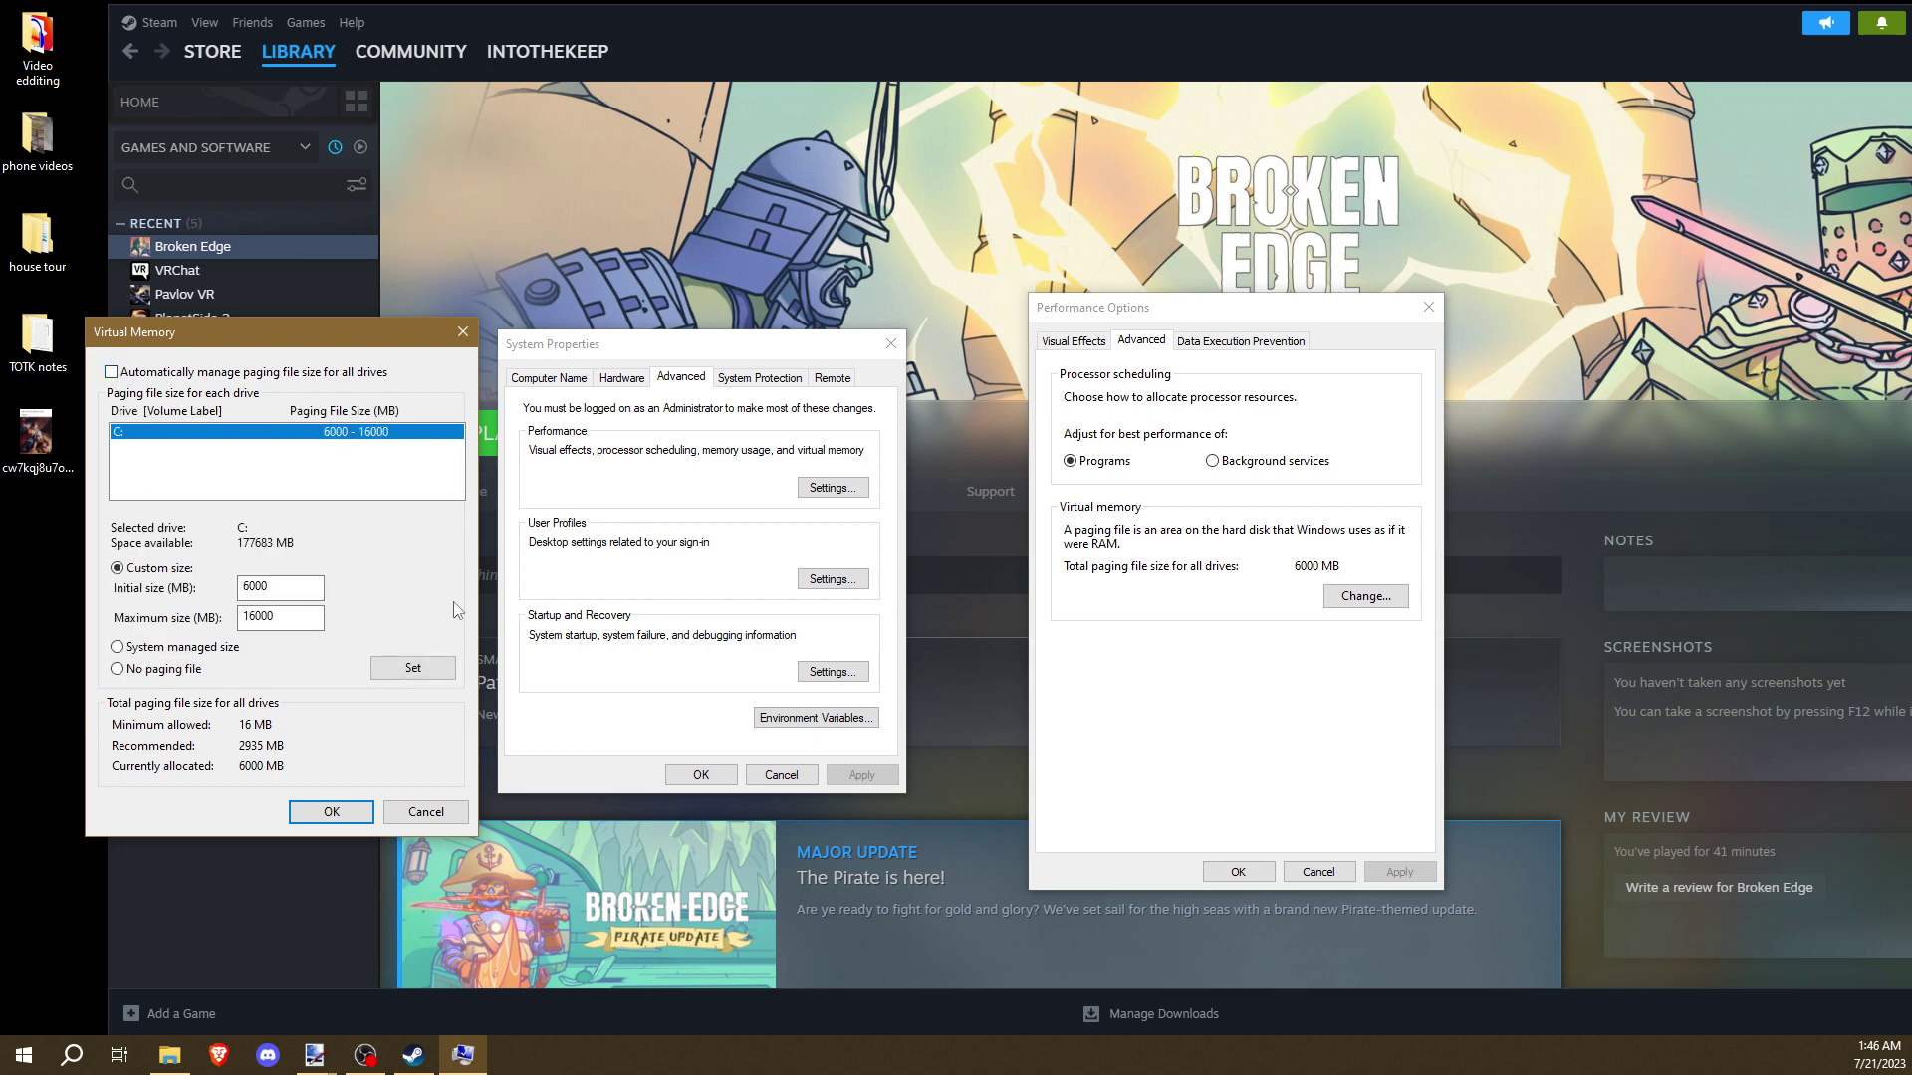
{"action": "left_click", "coordinate": [257, 613]}
{"action": "left_click", "coordinate": [277, 591]}
Check Task Manager's CPU performance graphs, then confirm the 6000–16000 MB paging file with OK
{"action": "right_click", "coordinate": [745, 1065]}
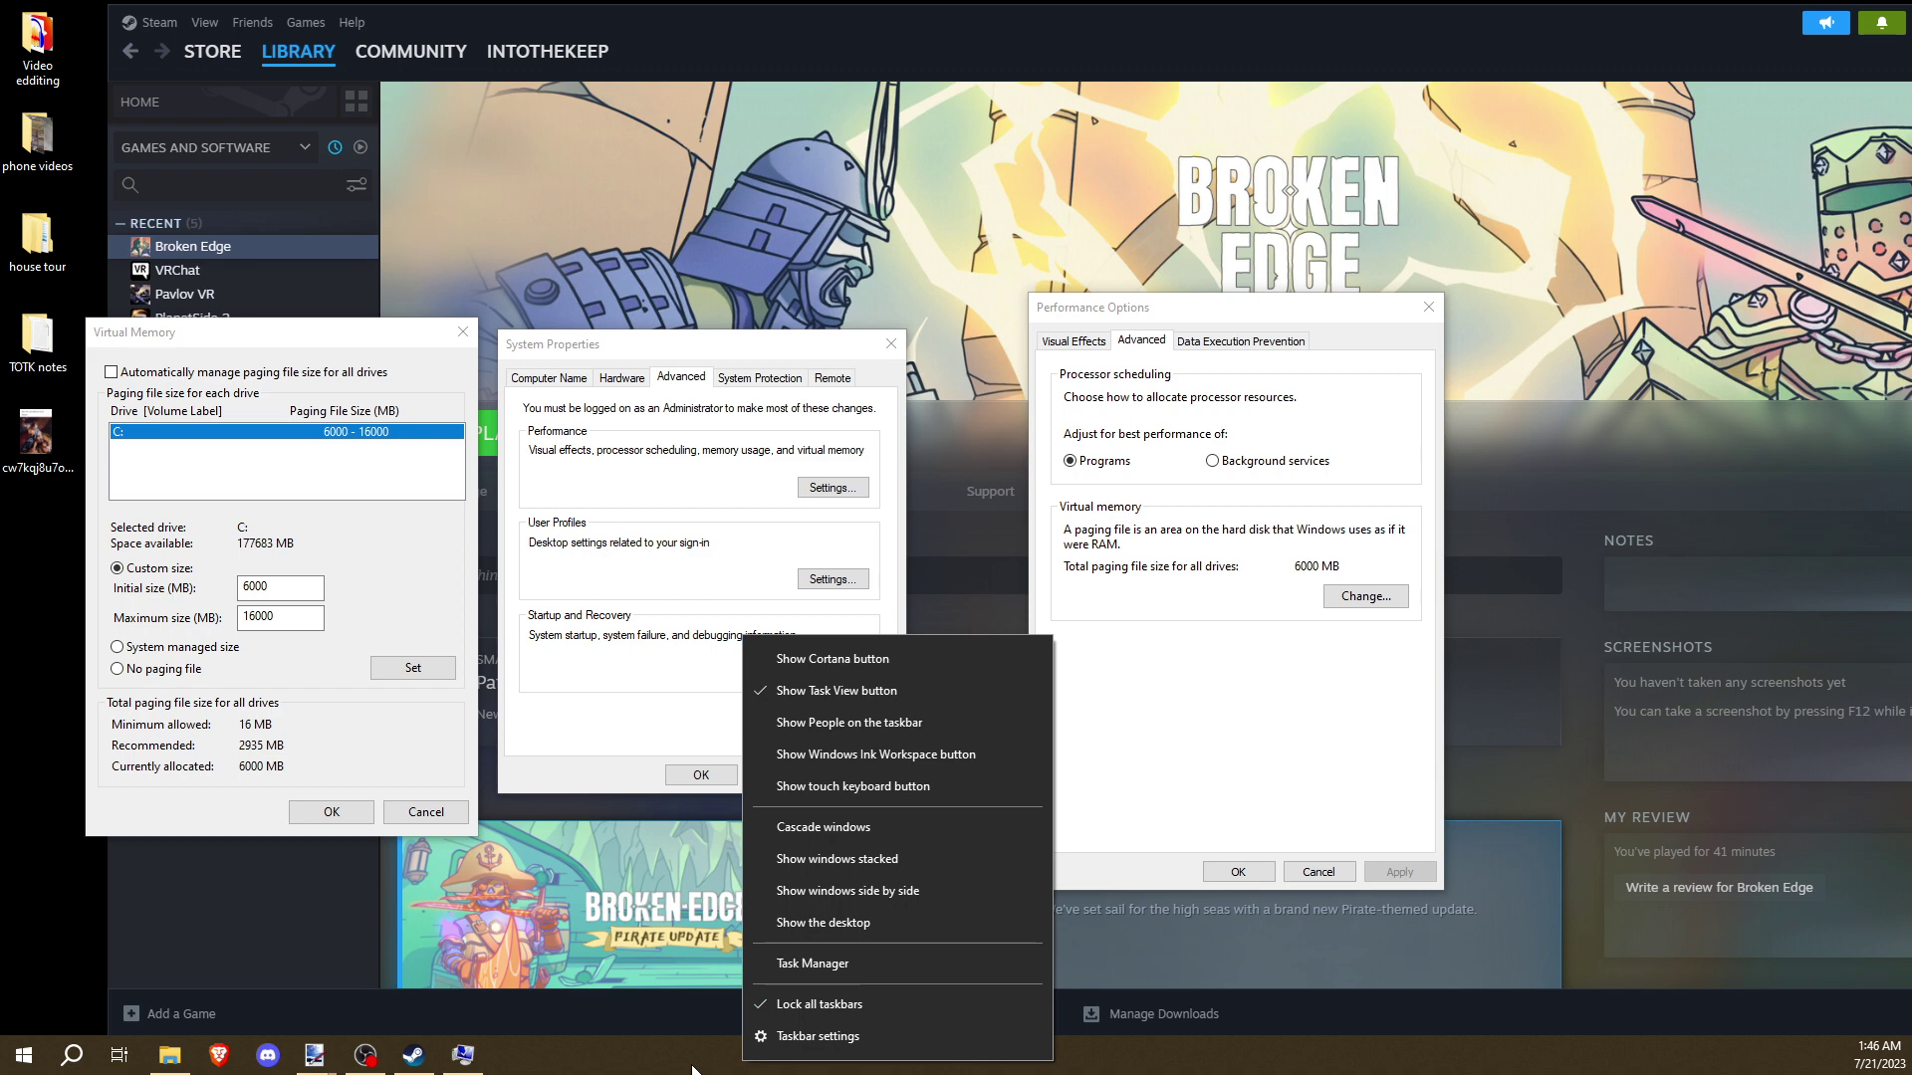
{"action": "left_click", "coordinate": [863, 962]}
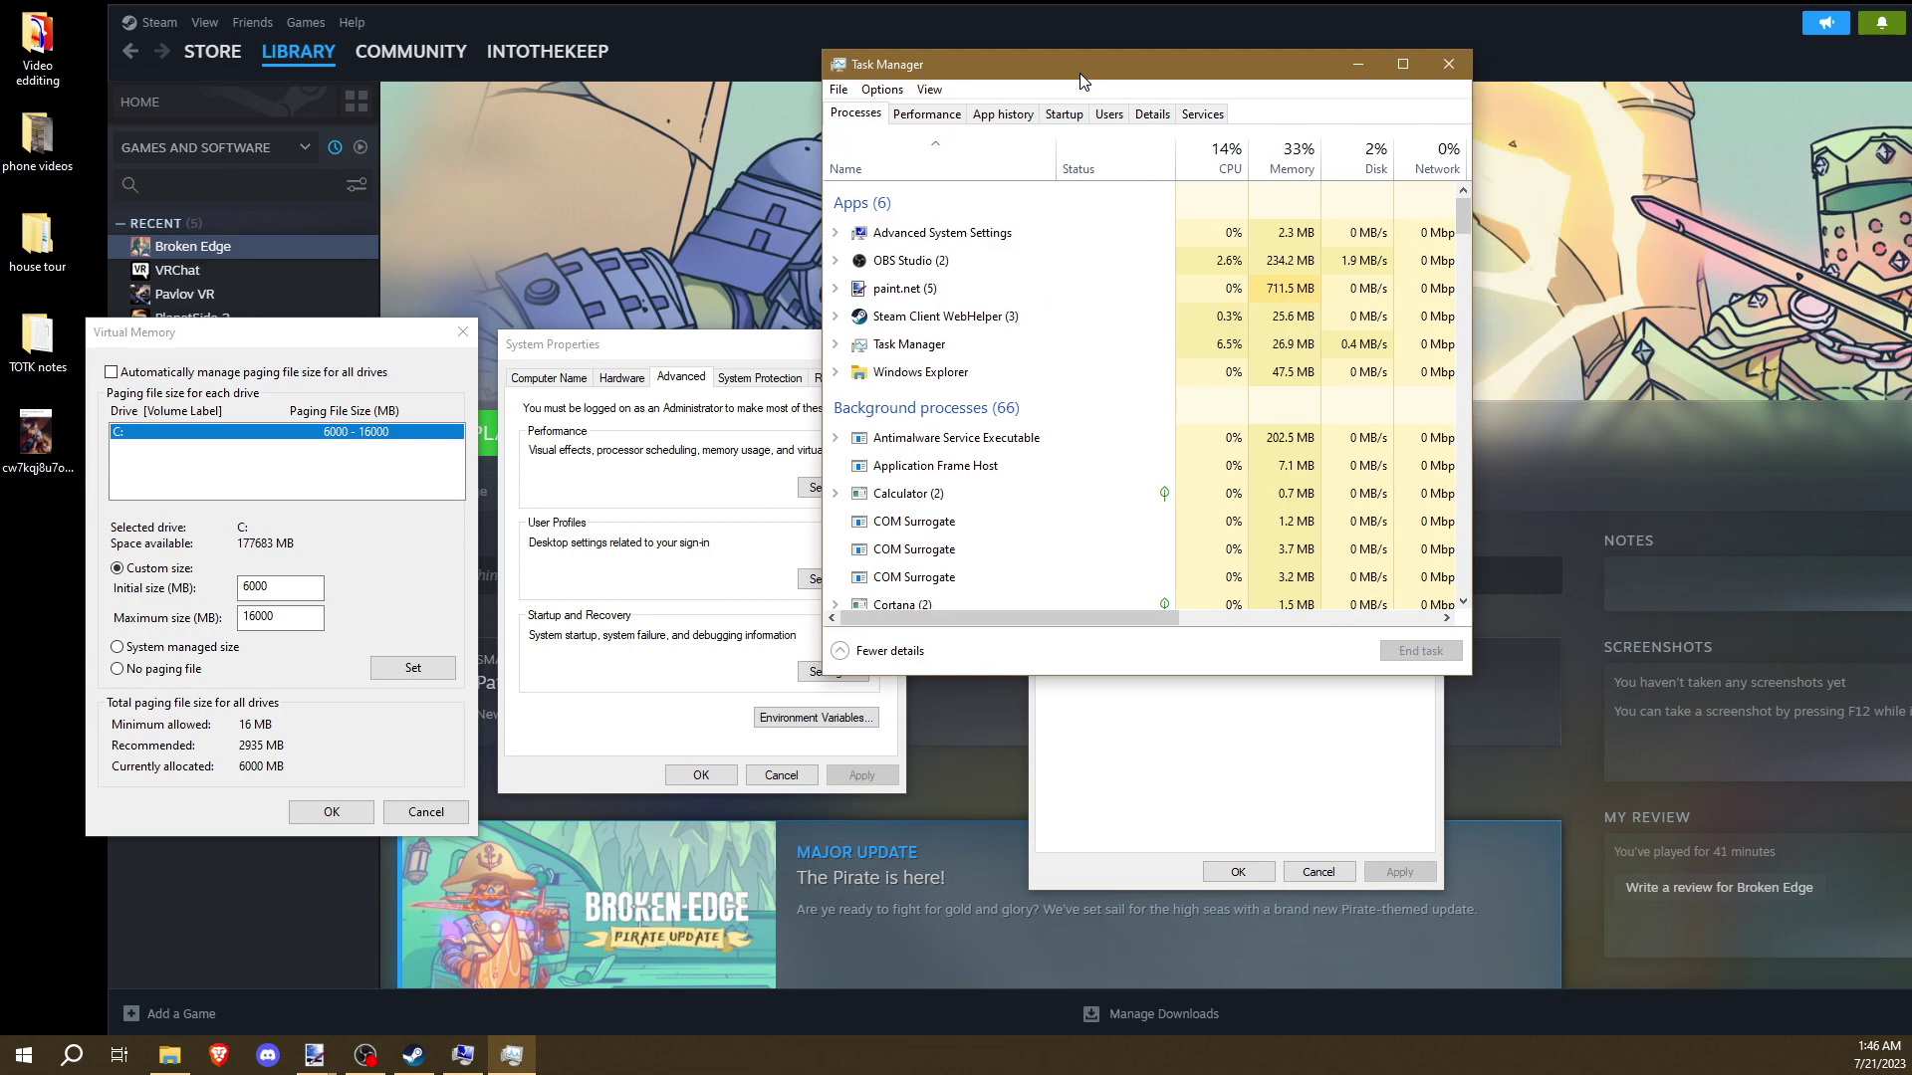
{"action": "left_click_drag", "start_coordinate": [1080, 70], "coordinate": [1212, 196]}
{"action": "left_click", "coordinate": [1055, 226]}
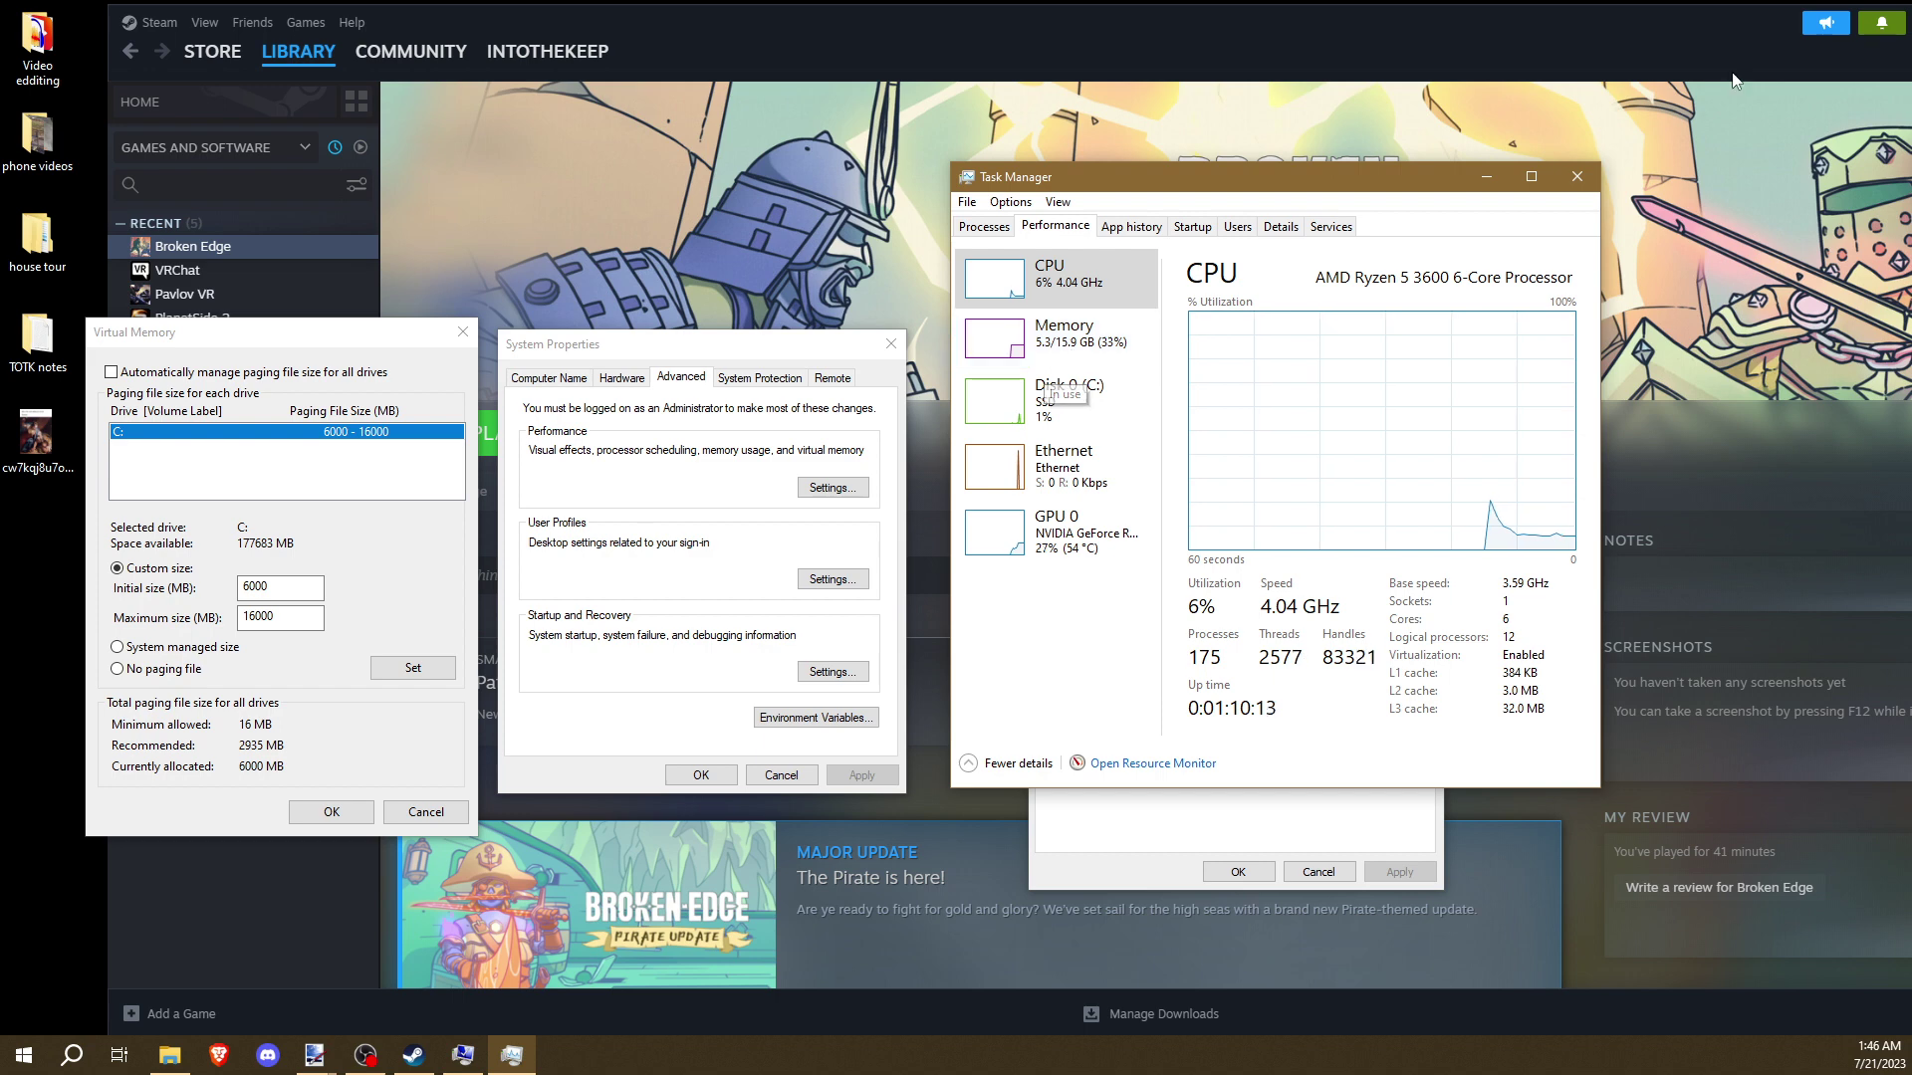
{"action": "left_click", "coordinate": [254, 624]}
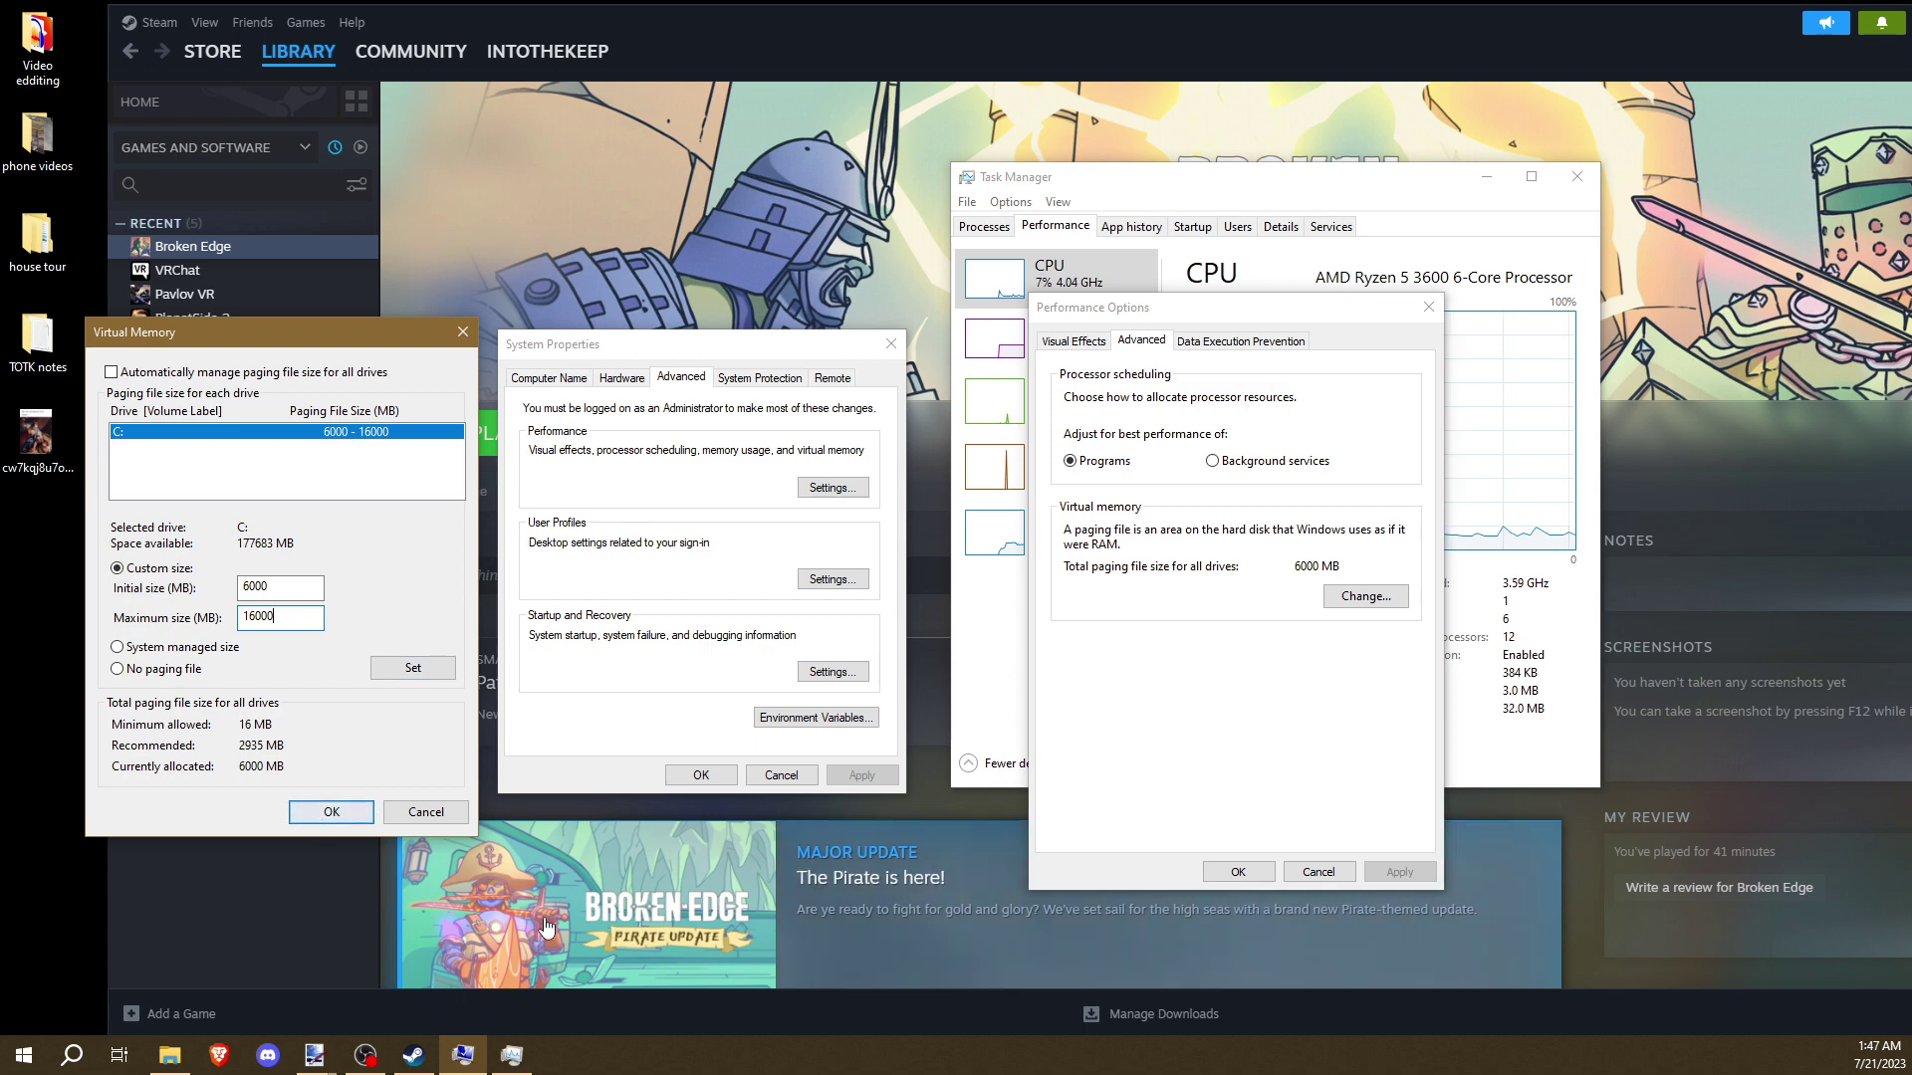
{"action": "left_click", "coordinate": [331, 812]}
Close Performance Options, Task Manager and System Properties, then bring up the Start menu
{"action": "left_click", "coordinate": [1428, 307]}
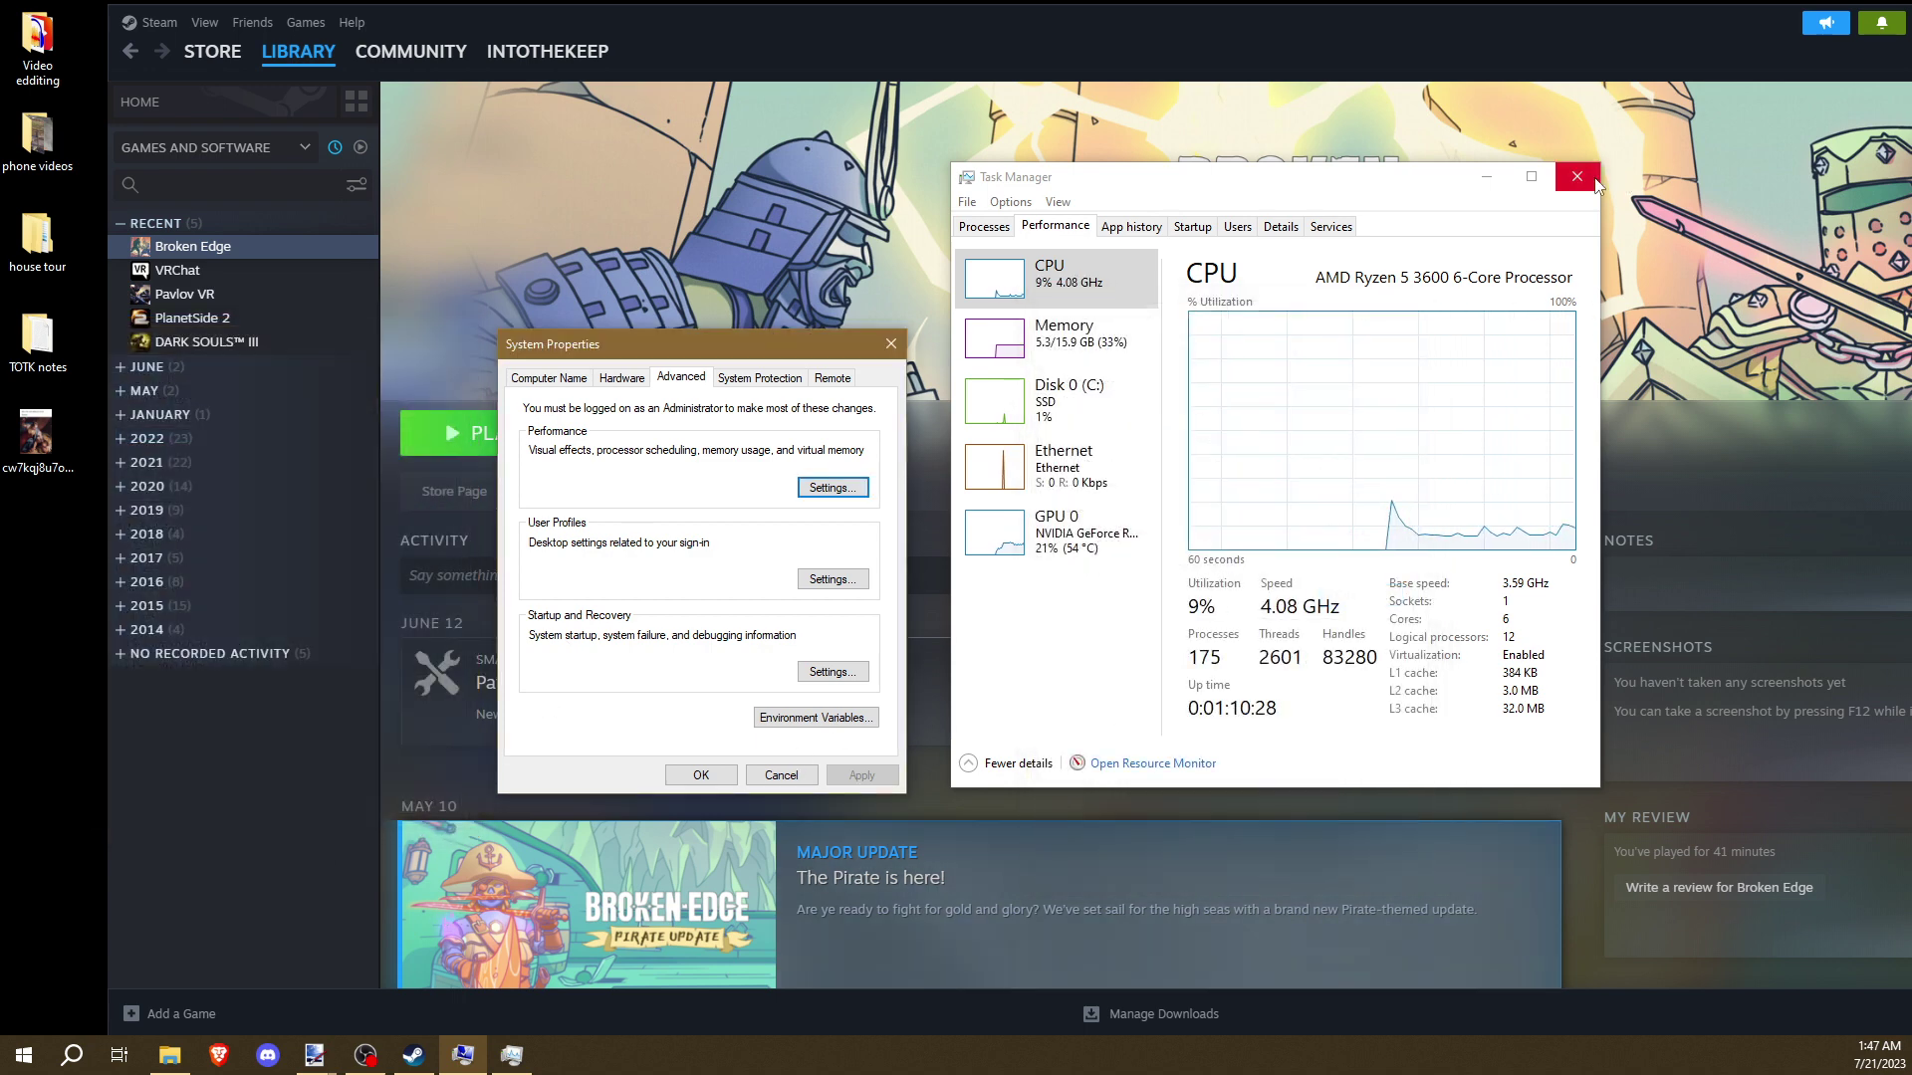
{"action": "left_click", "coordinate": [1594, 180]}
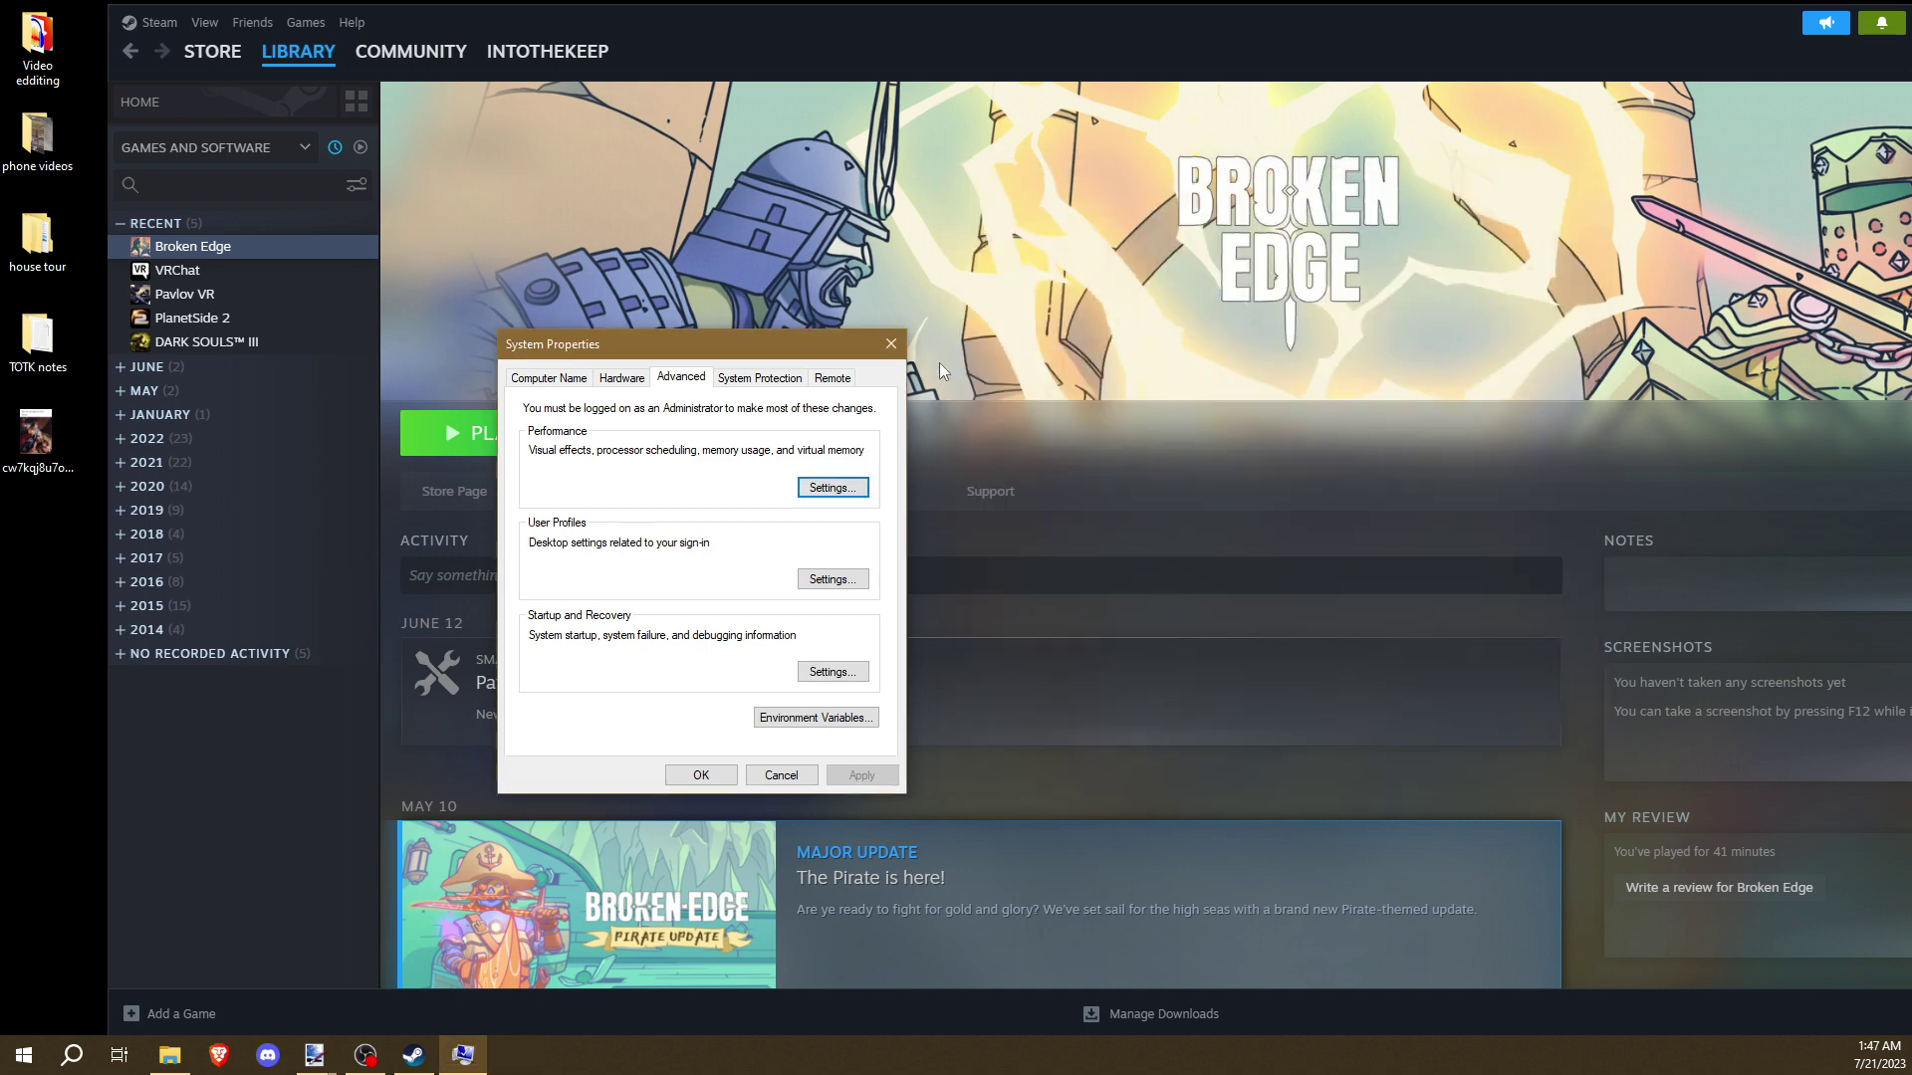
{"action": "left_click", "coordinate": [891, 344]}
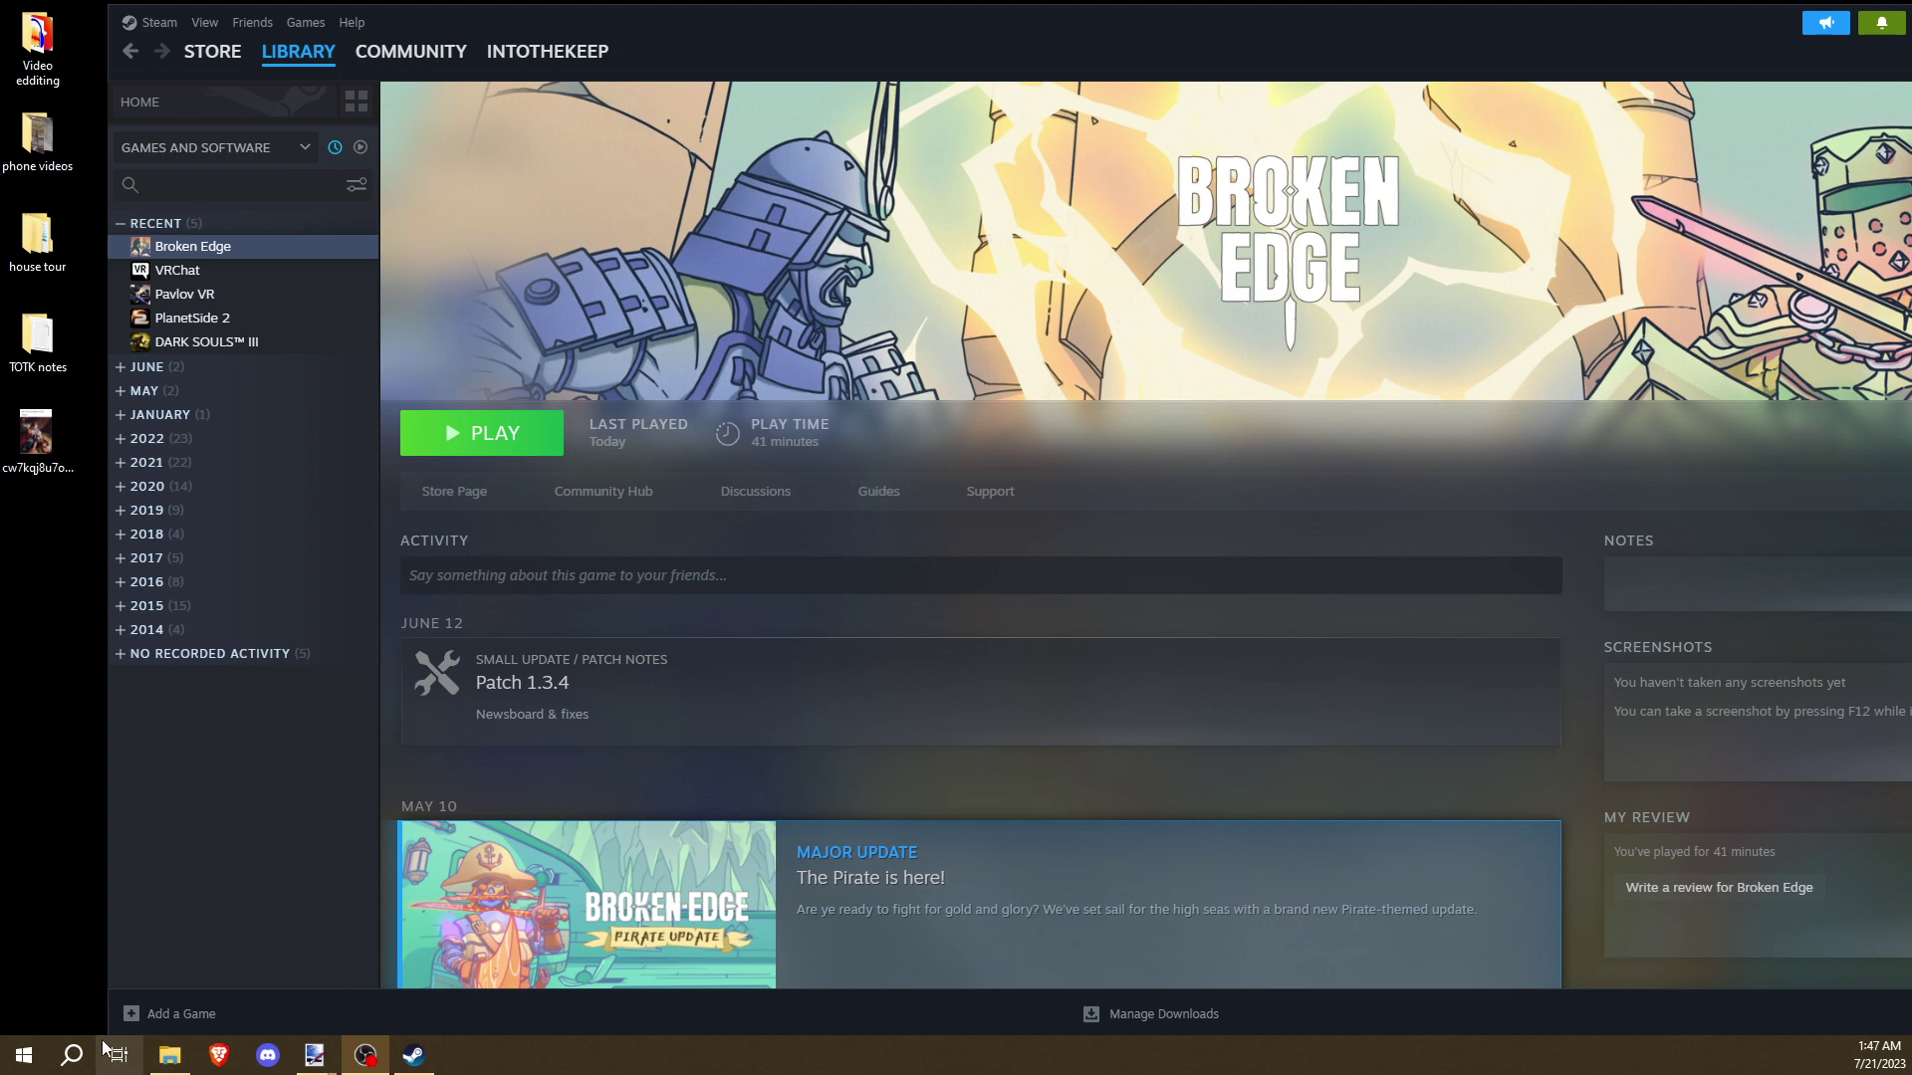
{"action": "left_click", "coordinate": [24, 1058]}
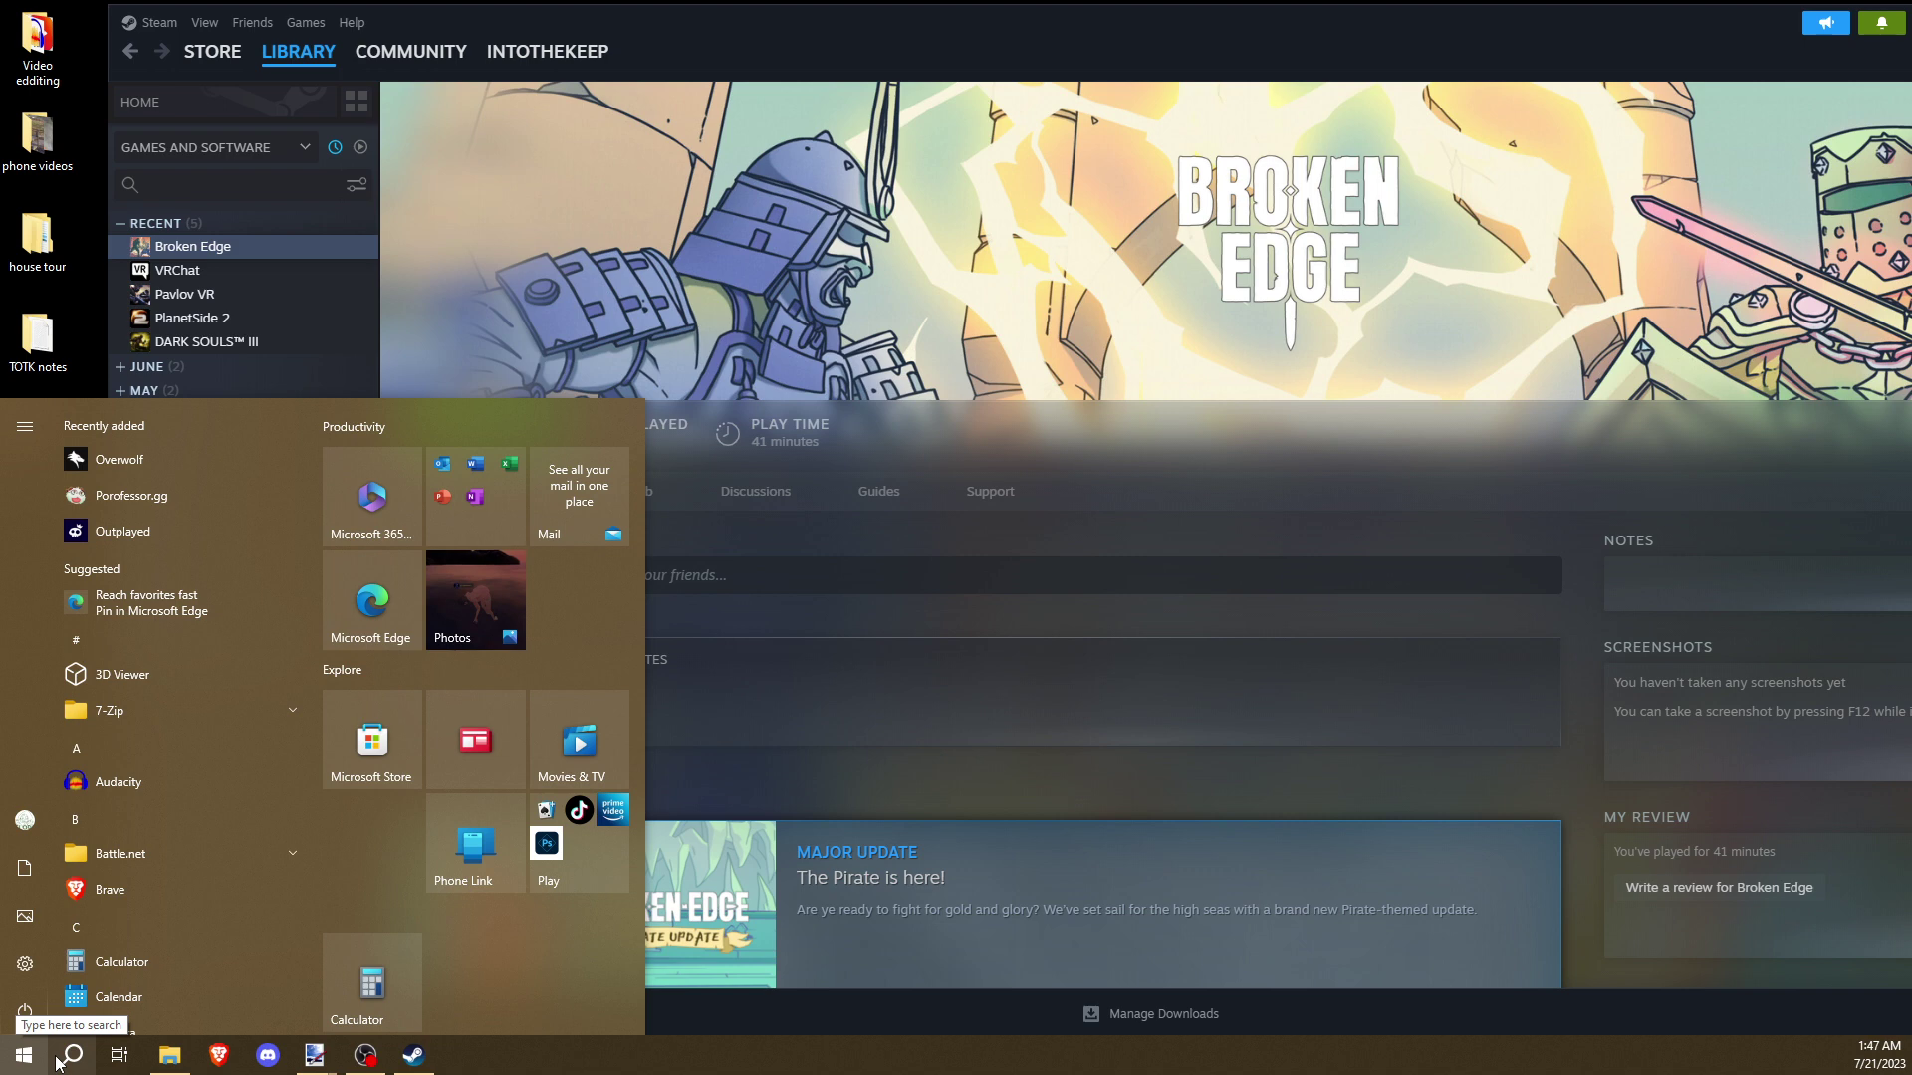
Launch NVIDIA Control Panel via a 'niv' search and show Manage 3D Settings' Program Settings
{"action": "type", "text": "niv"}
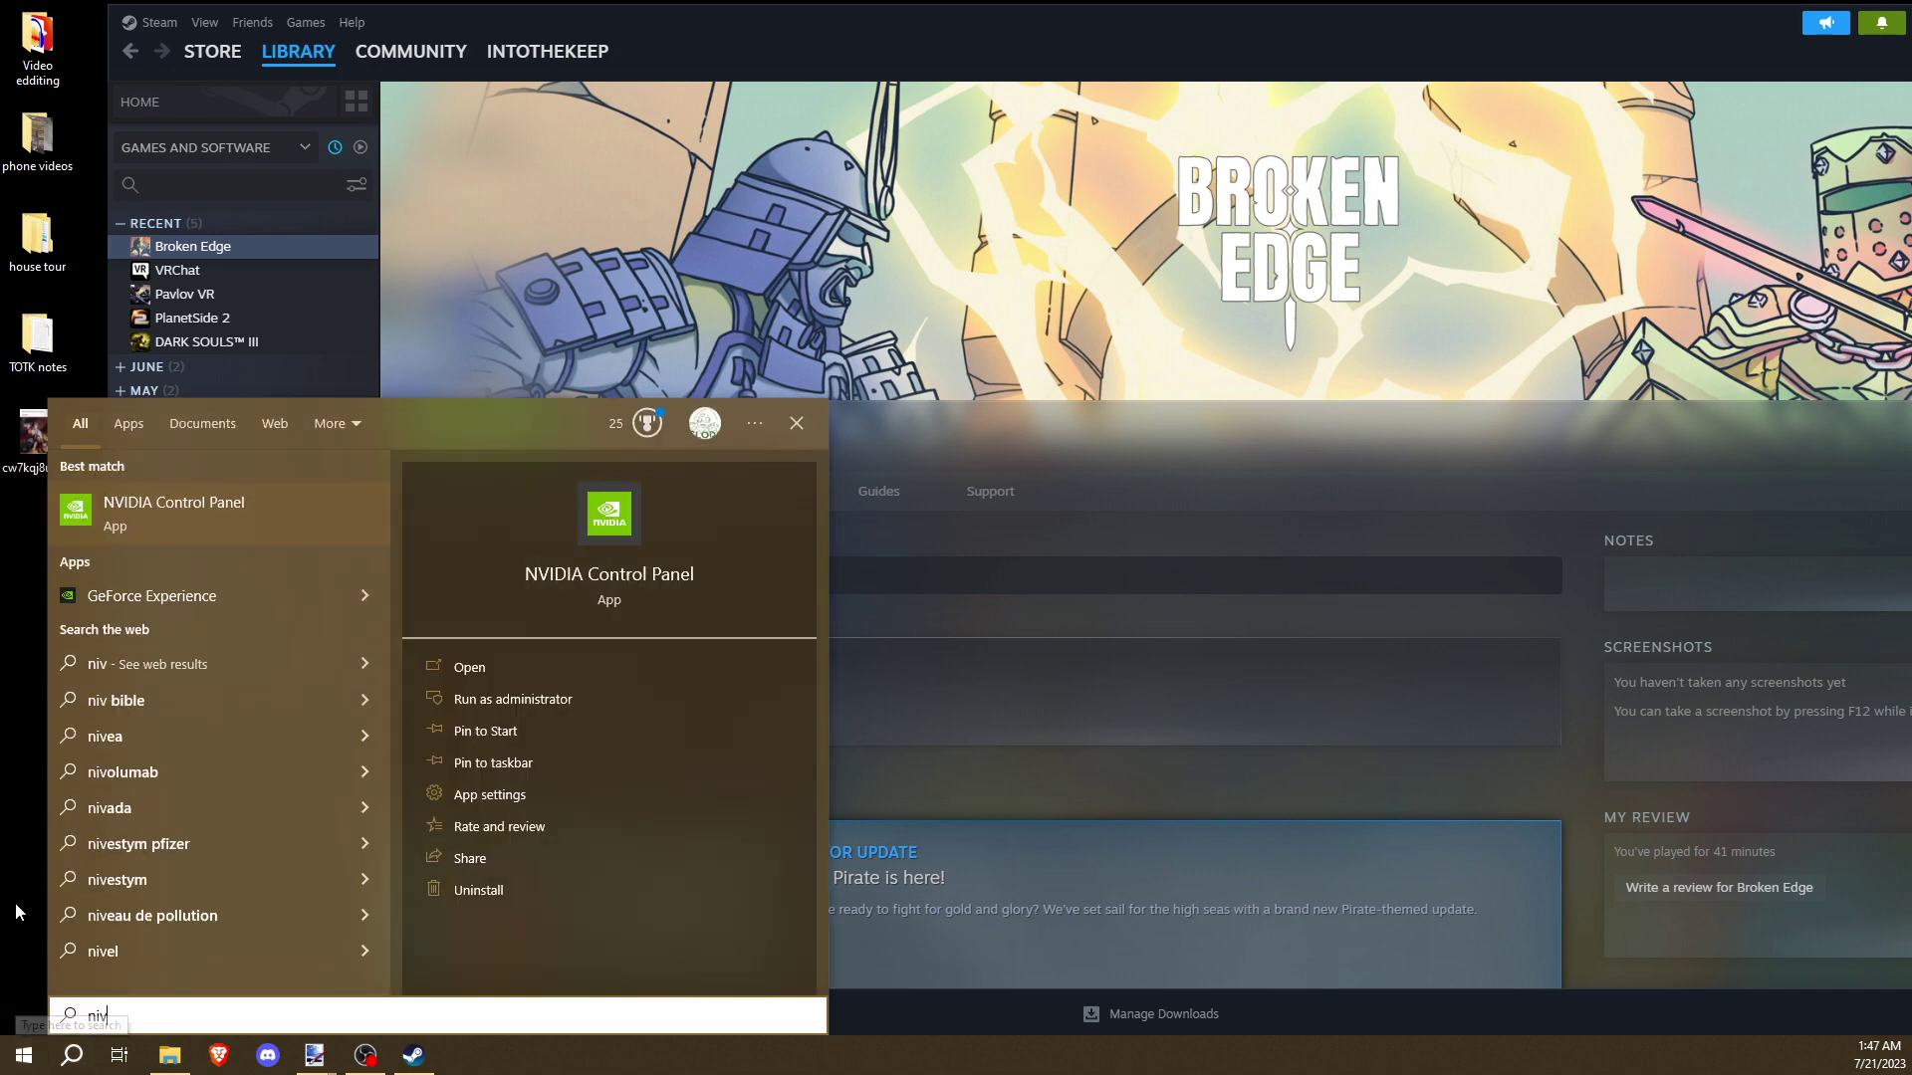
{"action": "left_click", "coordinate": [230, 512]}
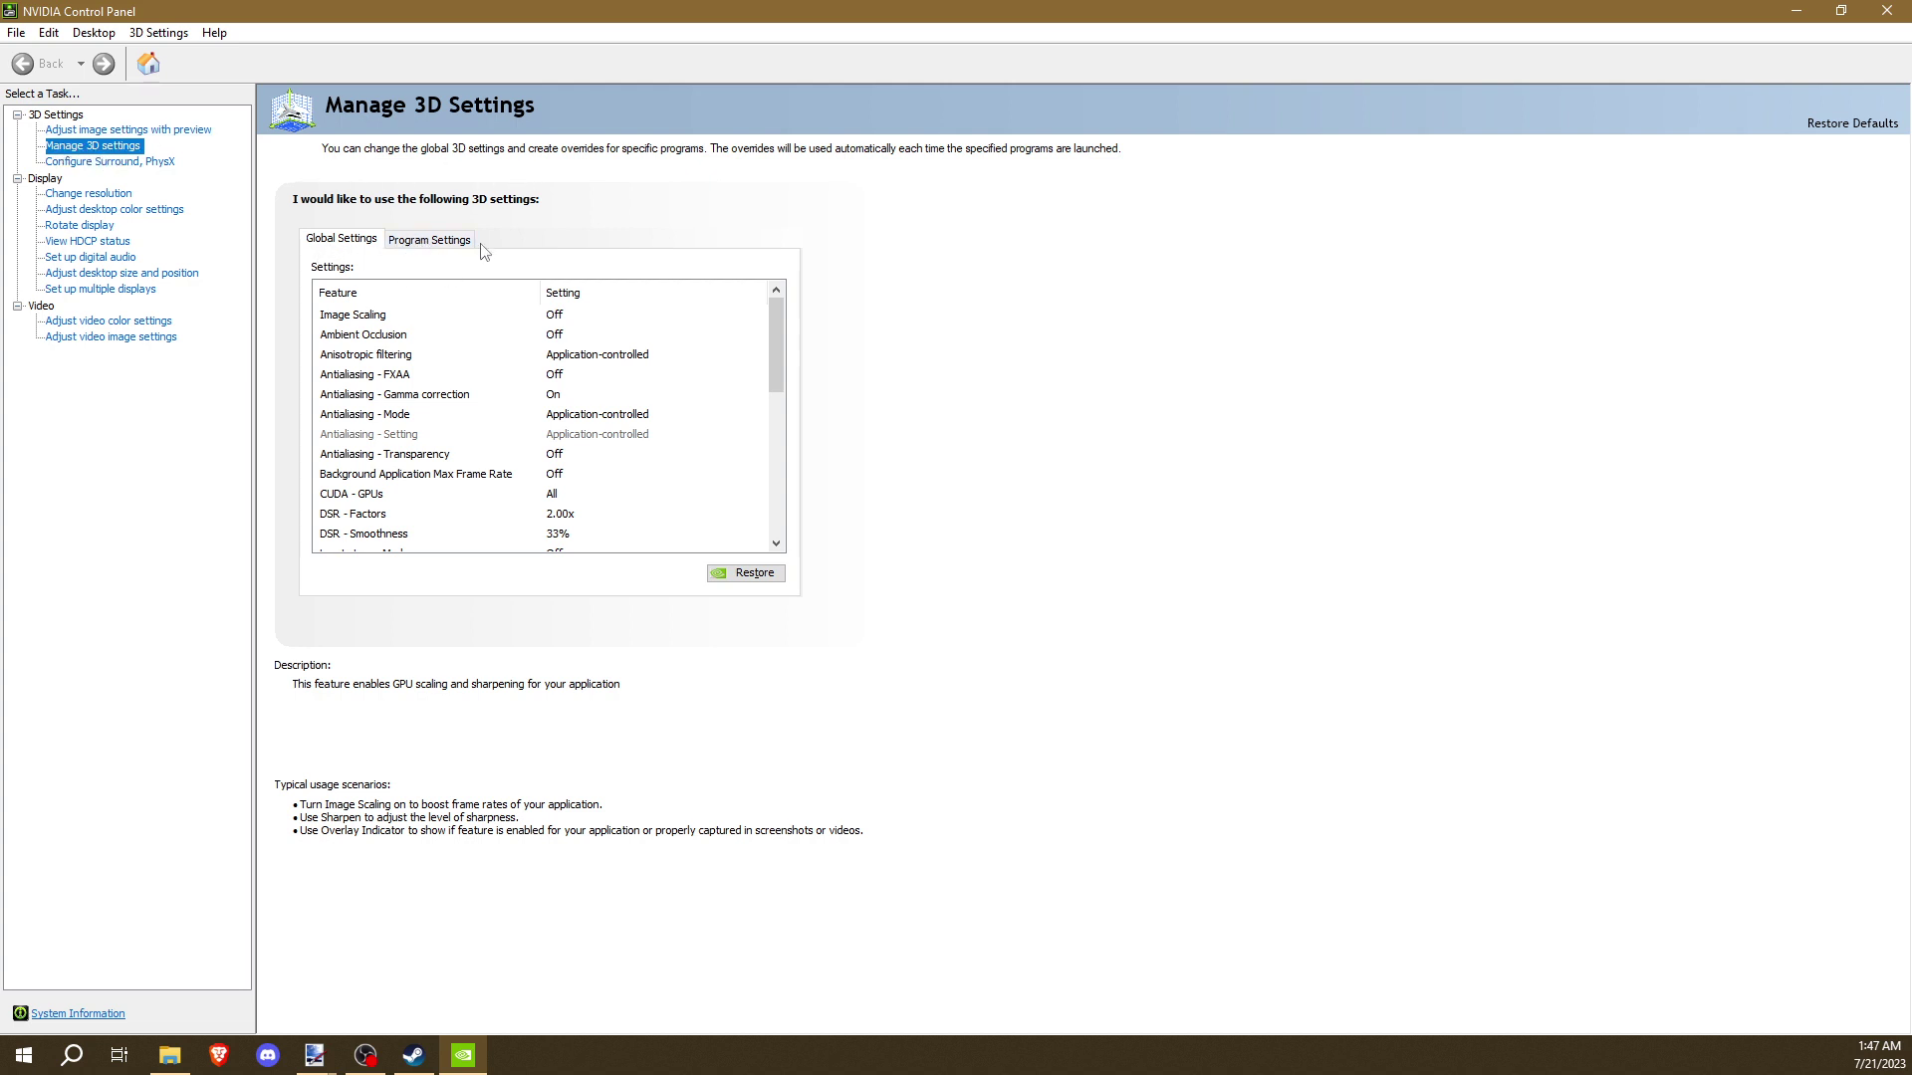
{"action": "left_click", "coordinate": [450, 243]}
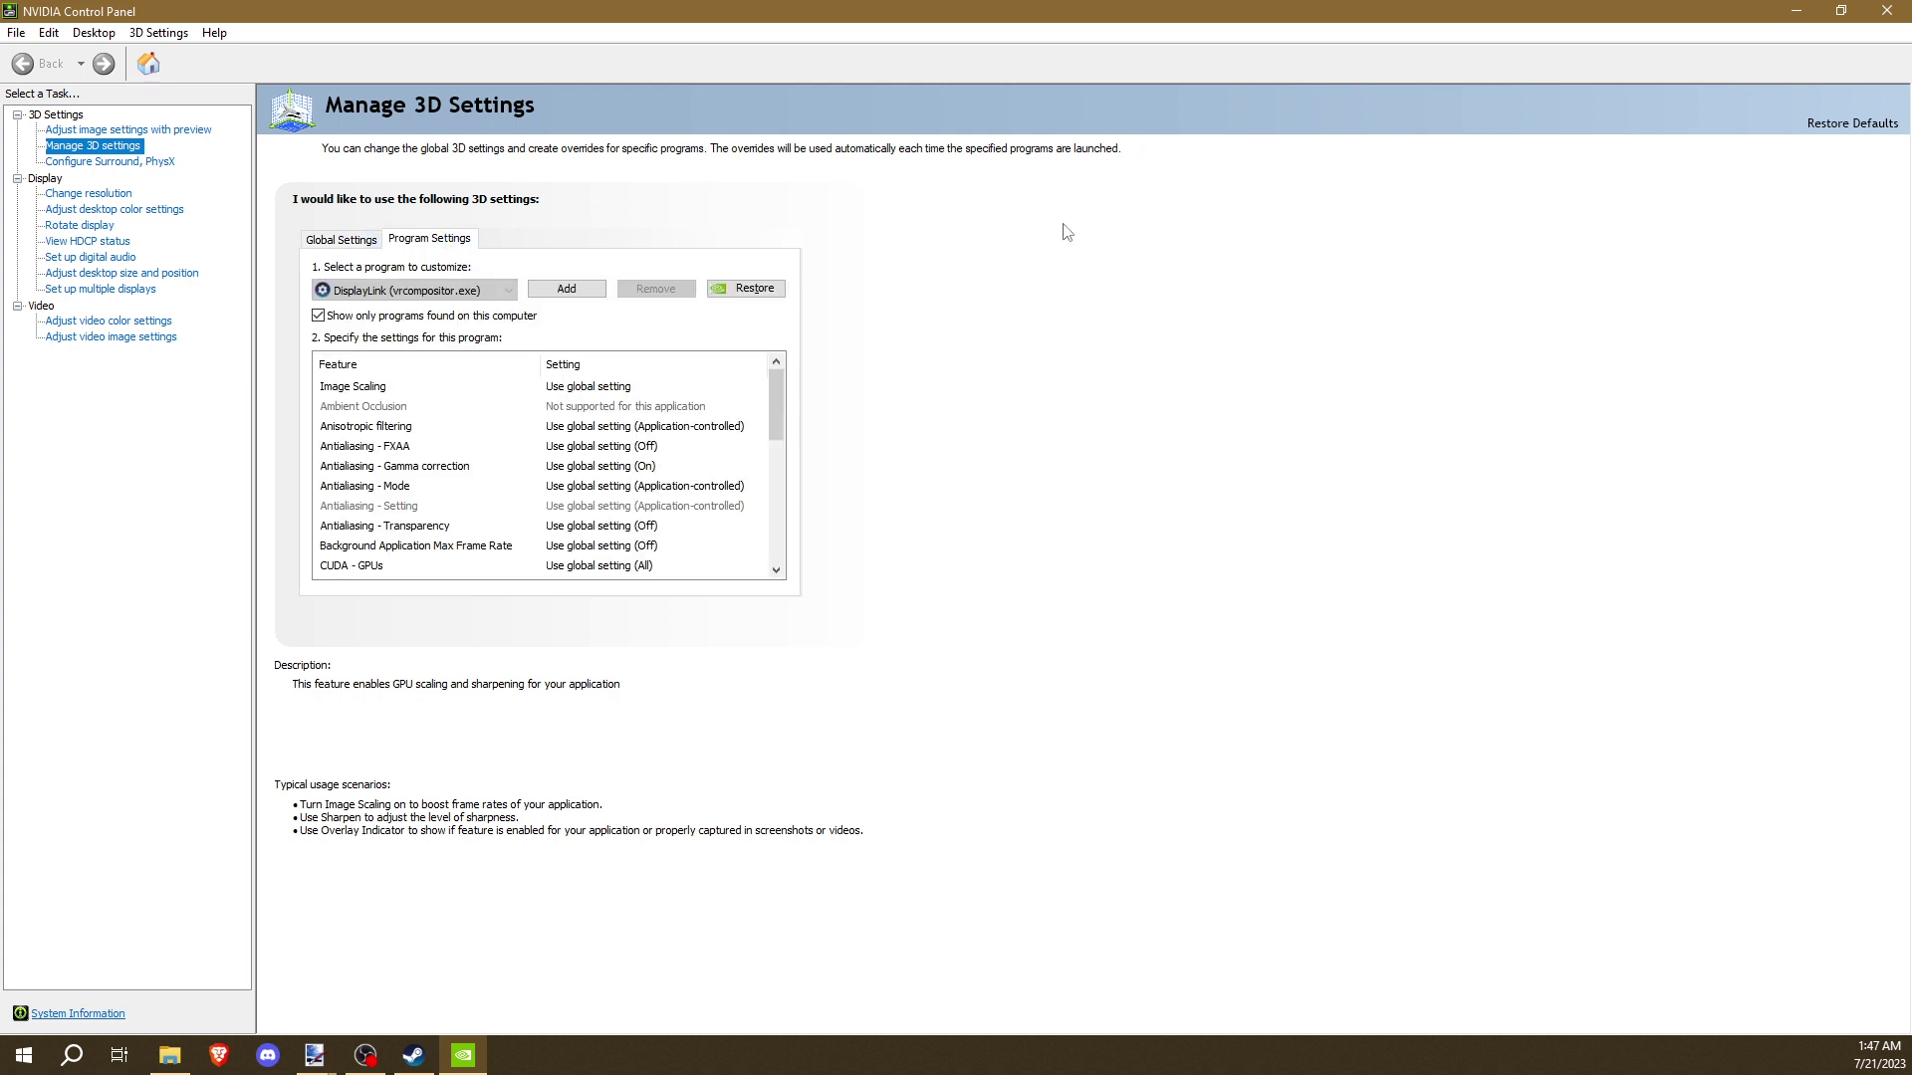
Add a program to customize, choosing Broken Edge.exe from the recent-programs list
{"action": "left_click", "coordinate": [581, 292]}
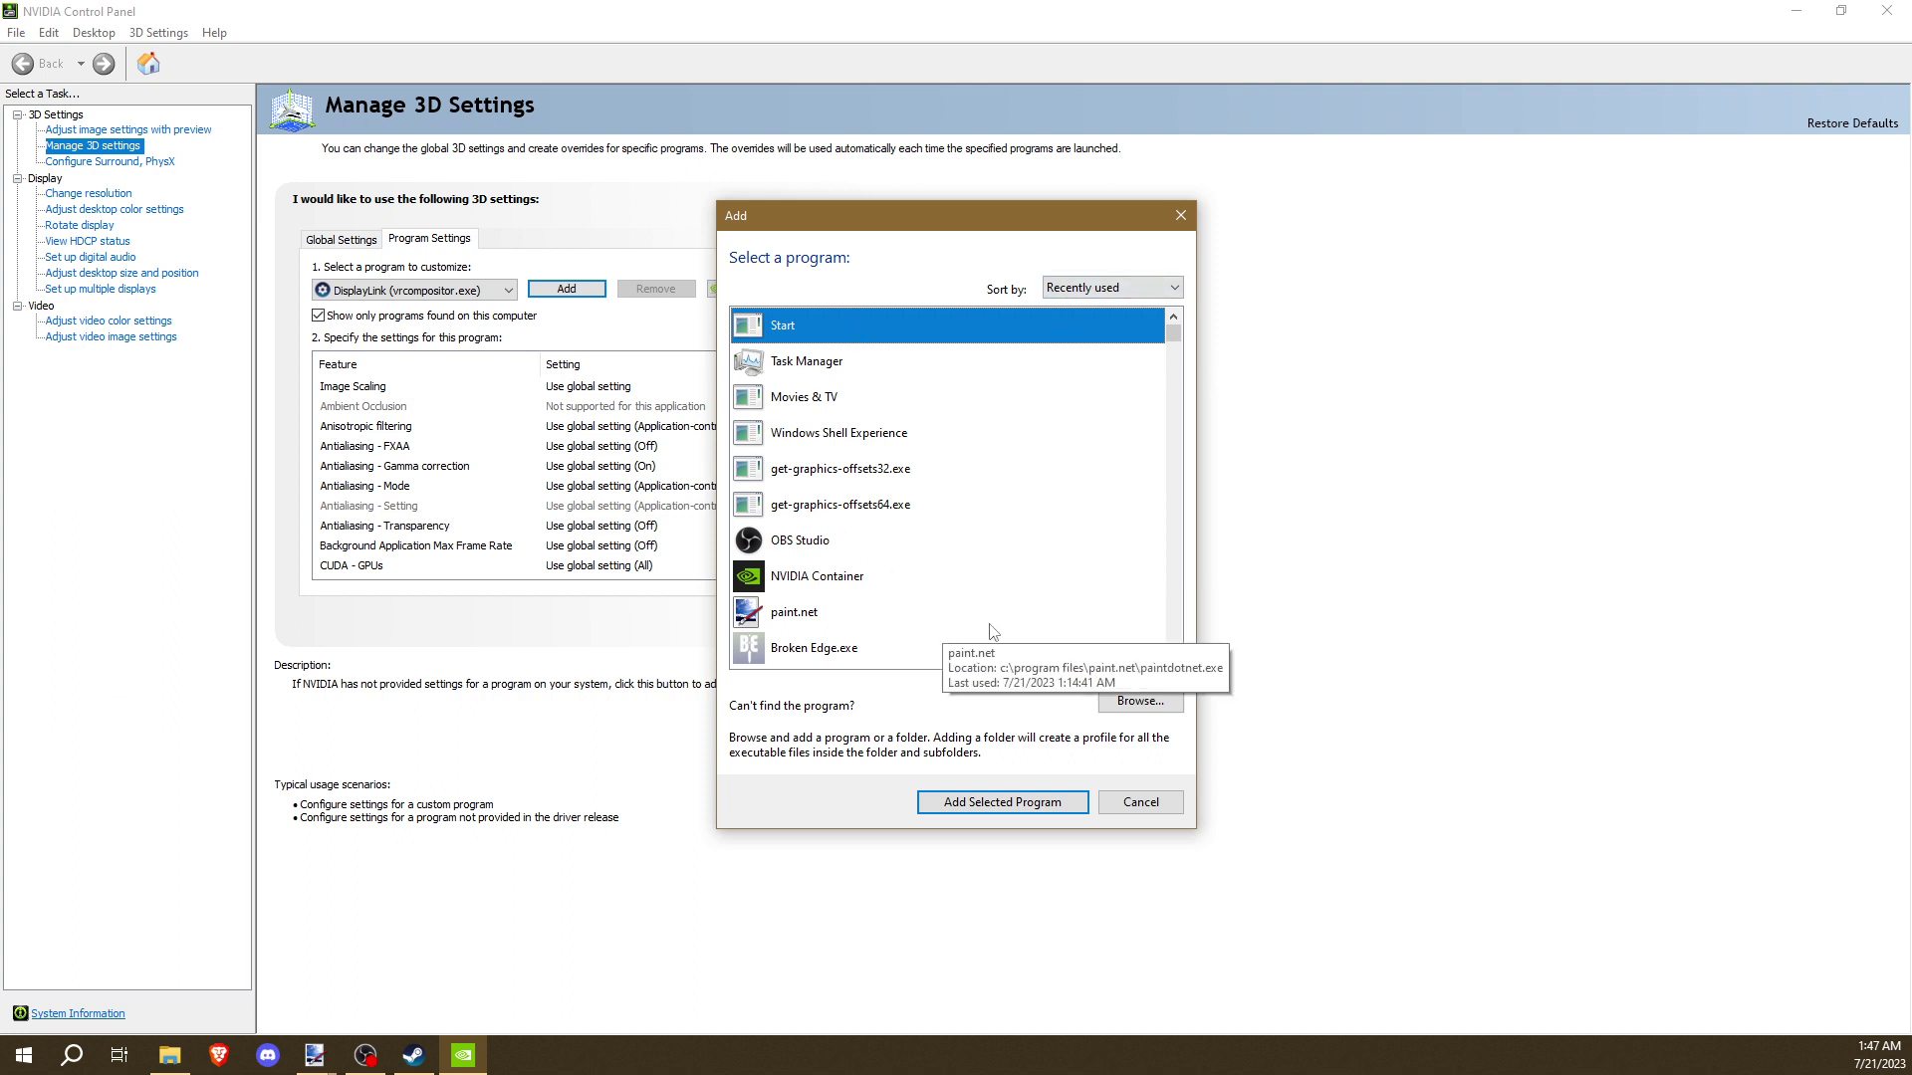
{"action": "left_click", "coordinate": [823, 654]}
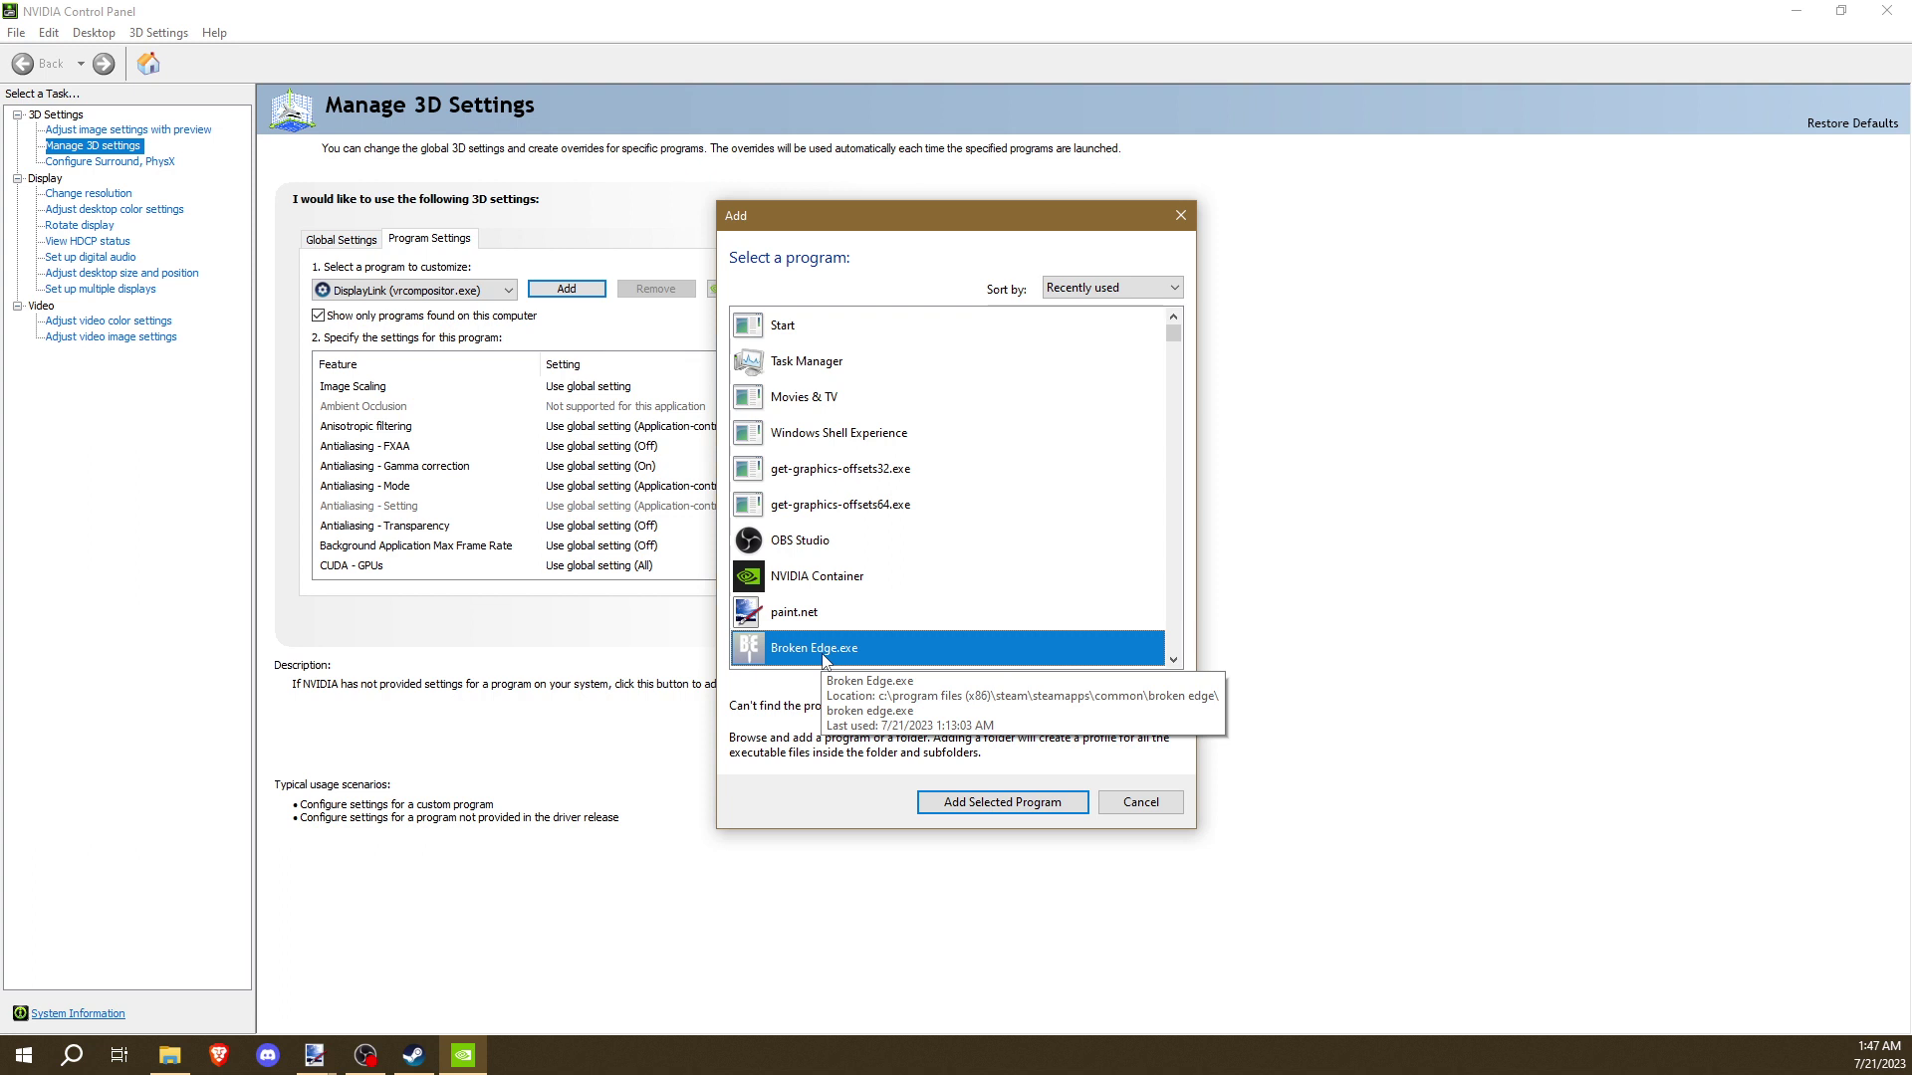
{"action": "left_click_drag", "start_coordinate": [1172, 339], "coordinate": [1219, 164]}
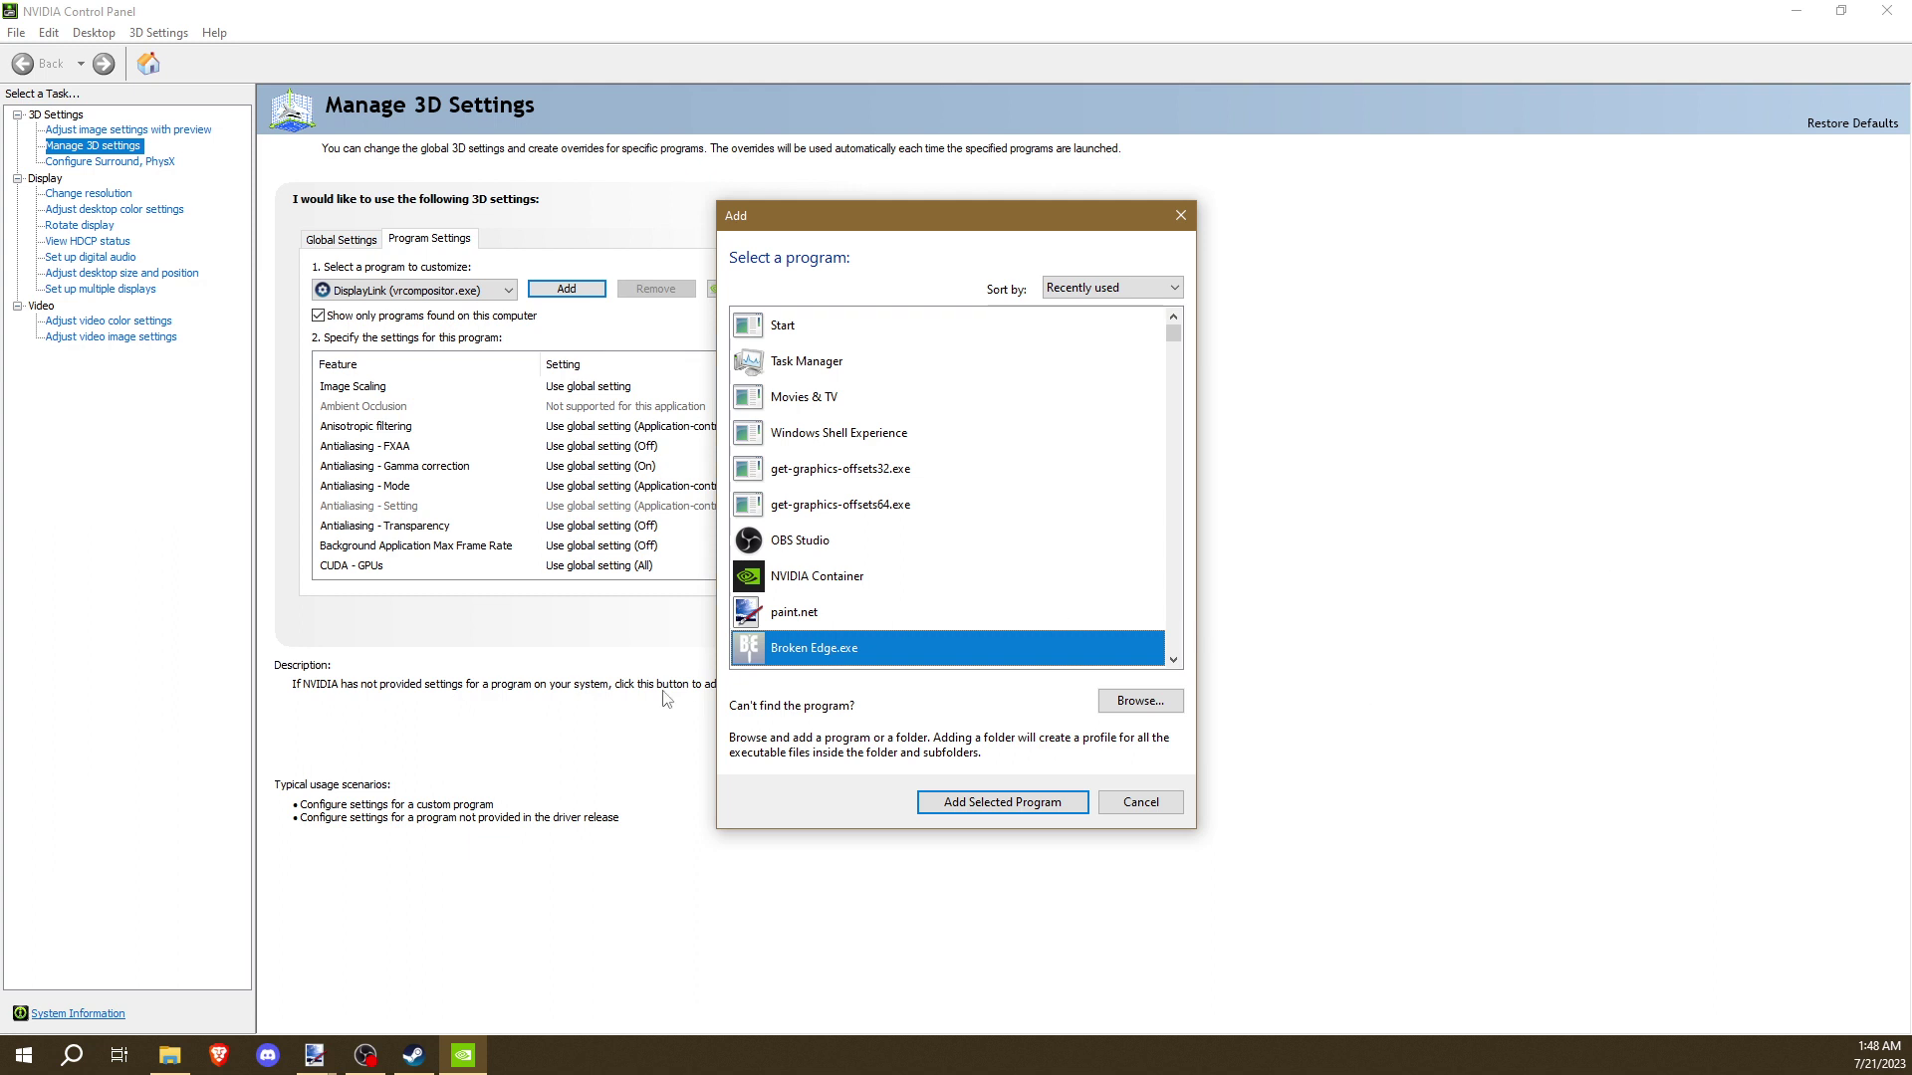
{"action": "left_click", "coordinate": [1140, 700]}
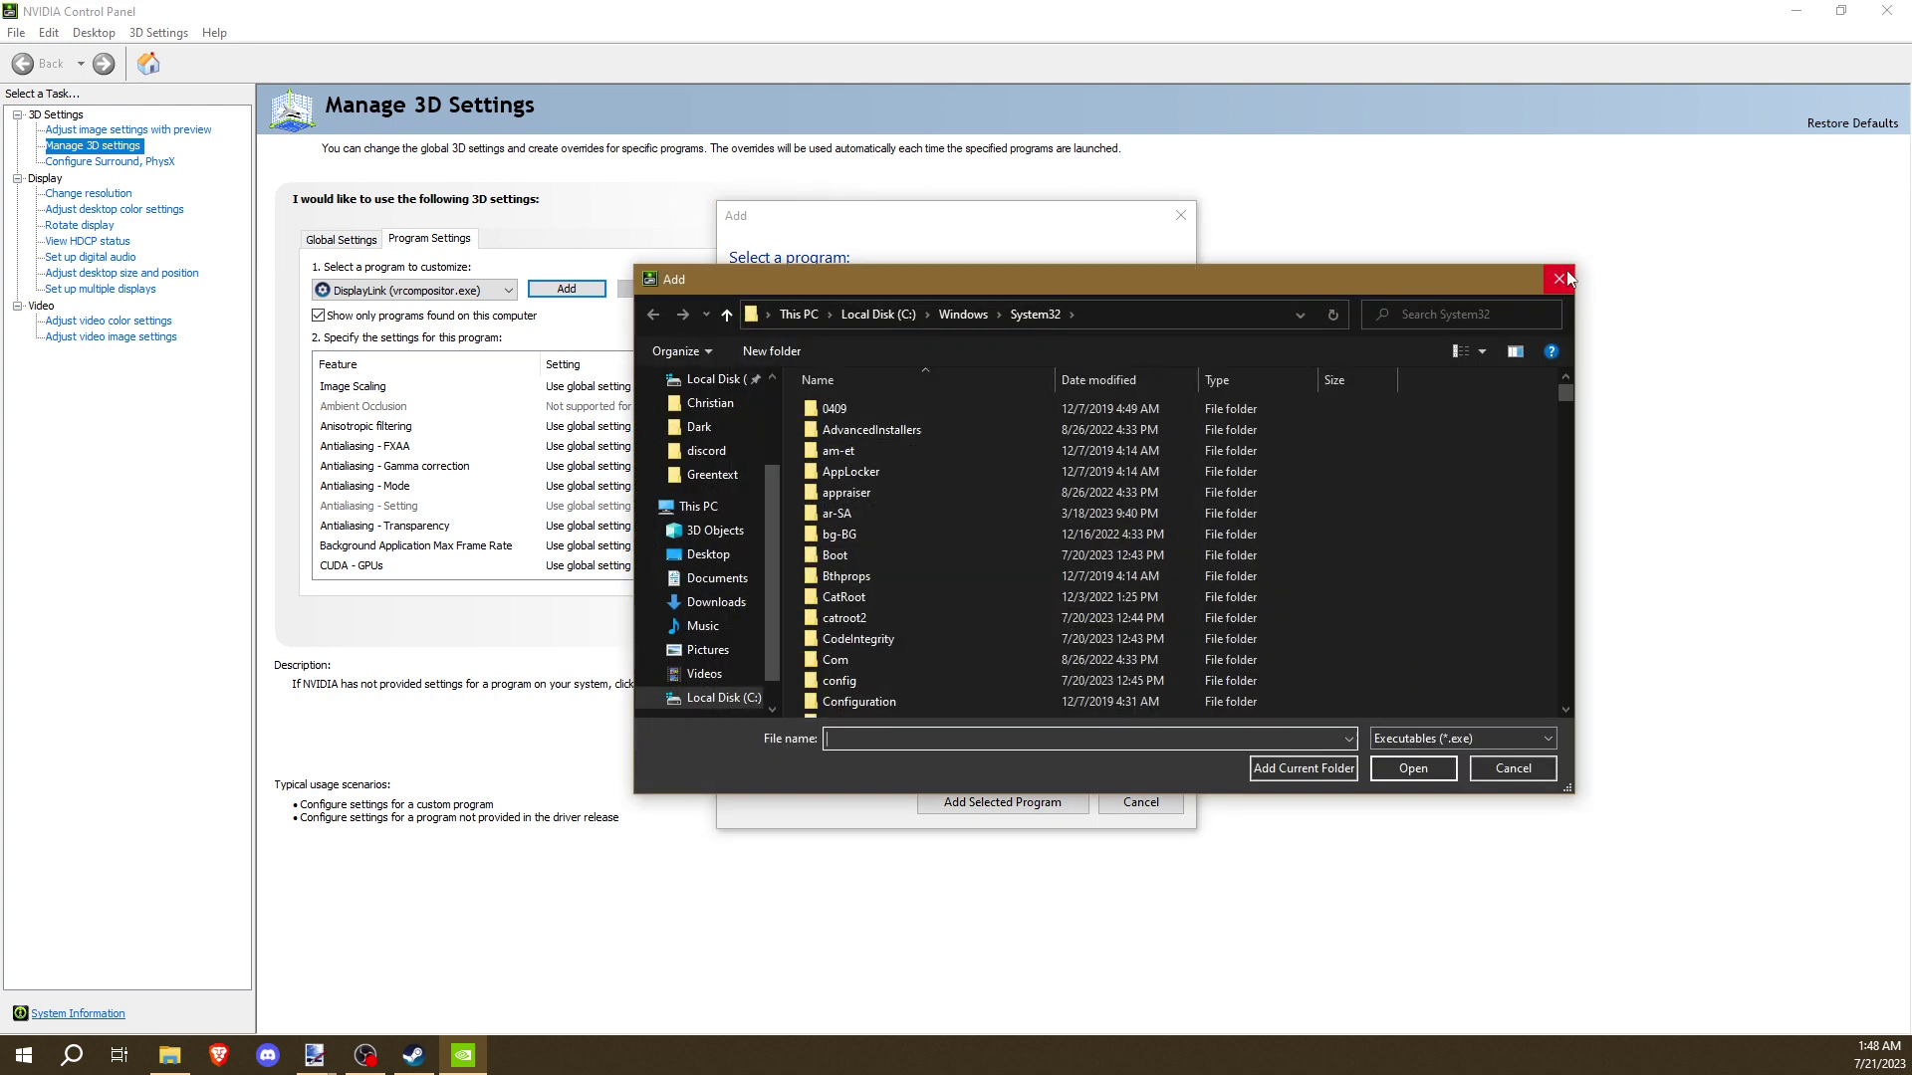
{"action": "left_click", "coordinate": [1559, 279]}
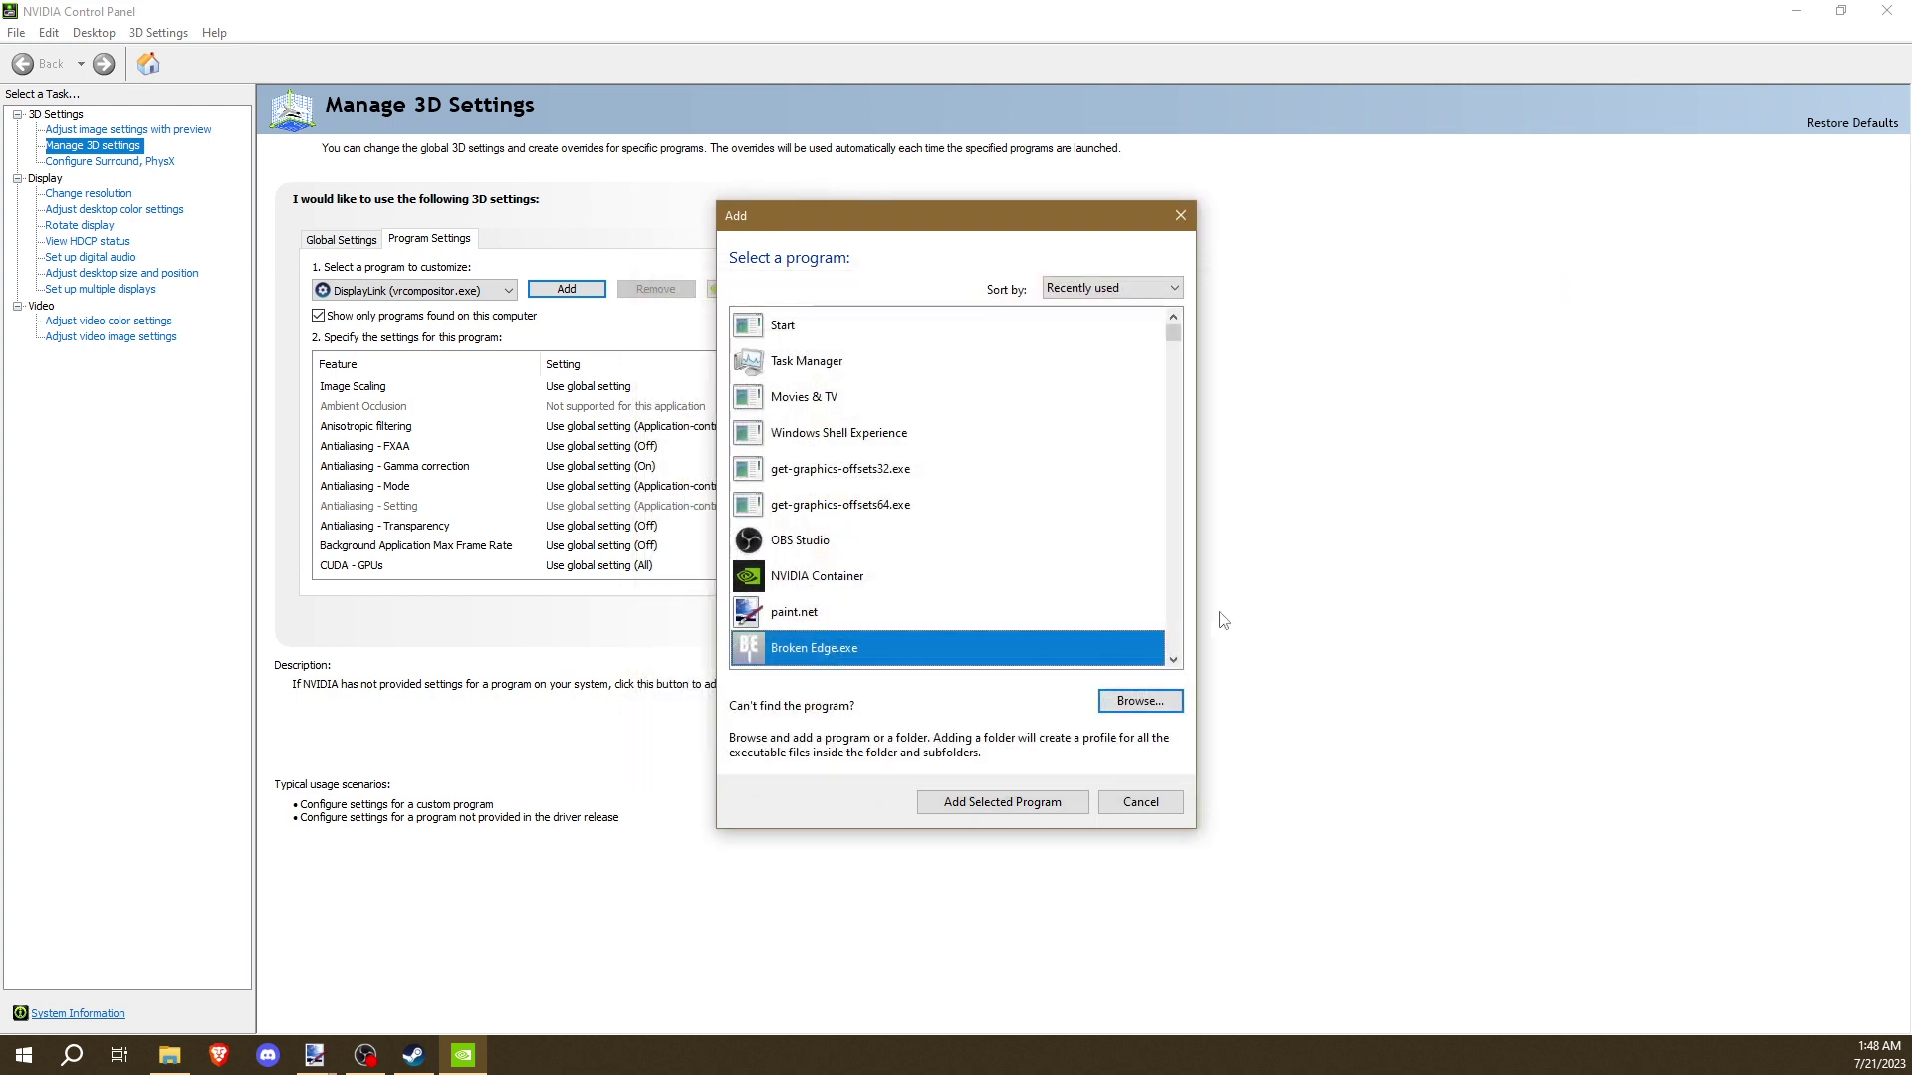
Dismiss the Add program picker and exit NVIDIA Control Panel
{"action": "left_click", "coordinate": [1177, 219]}
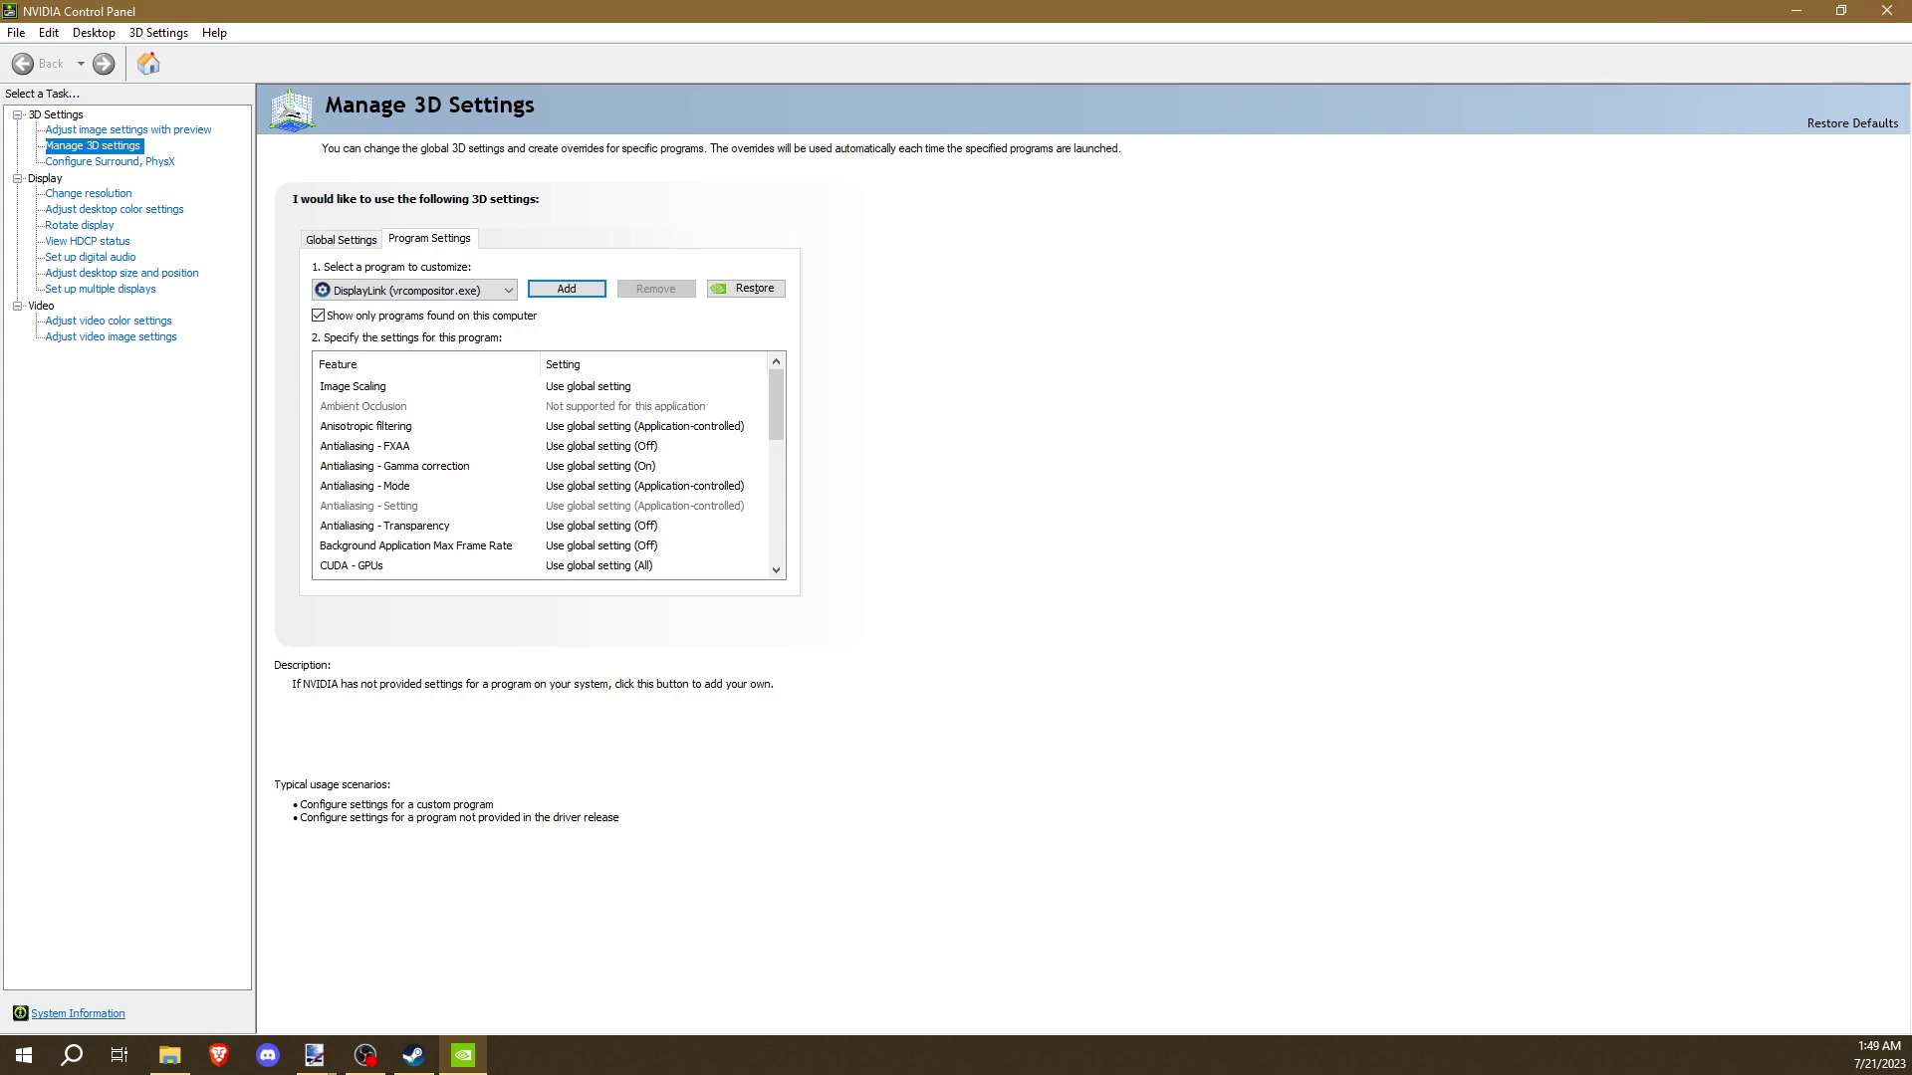
{"action": "left_click", "coordinate": [1887, 11]}
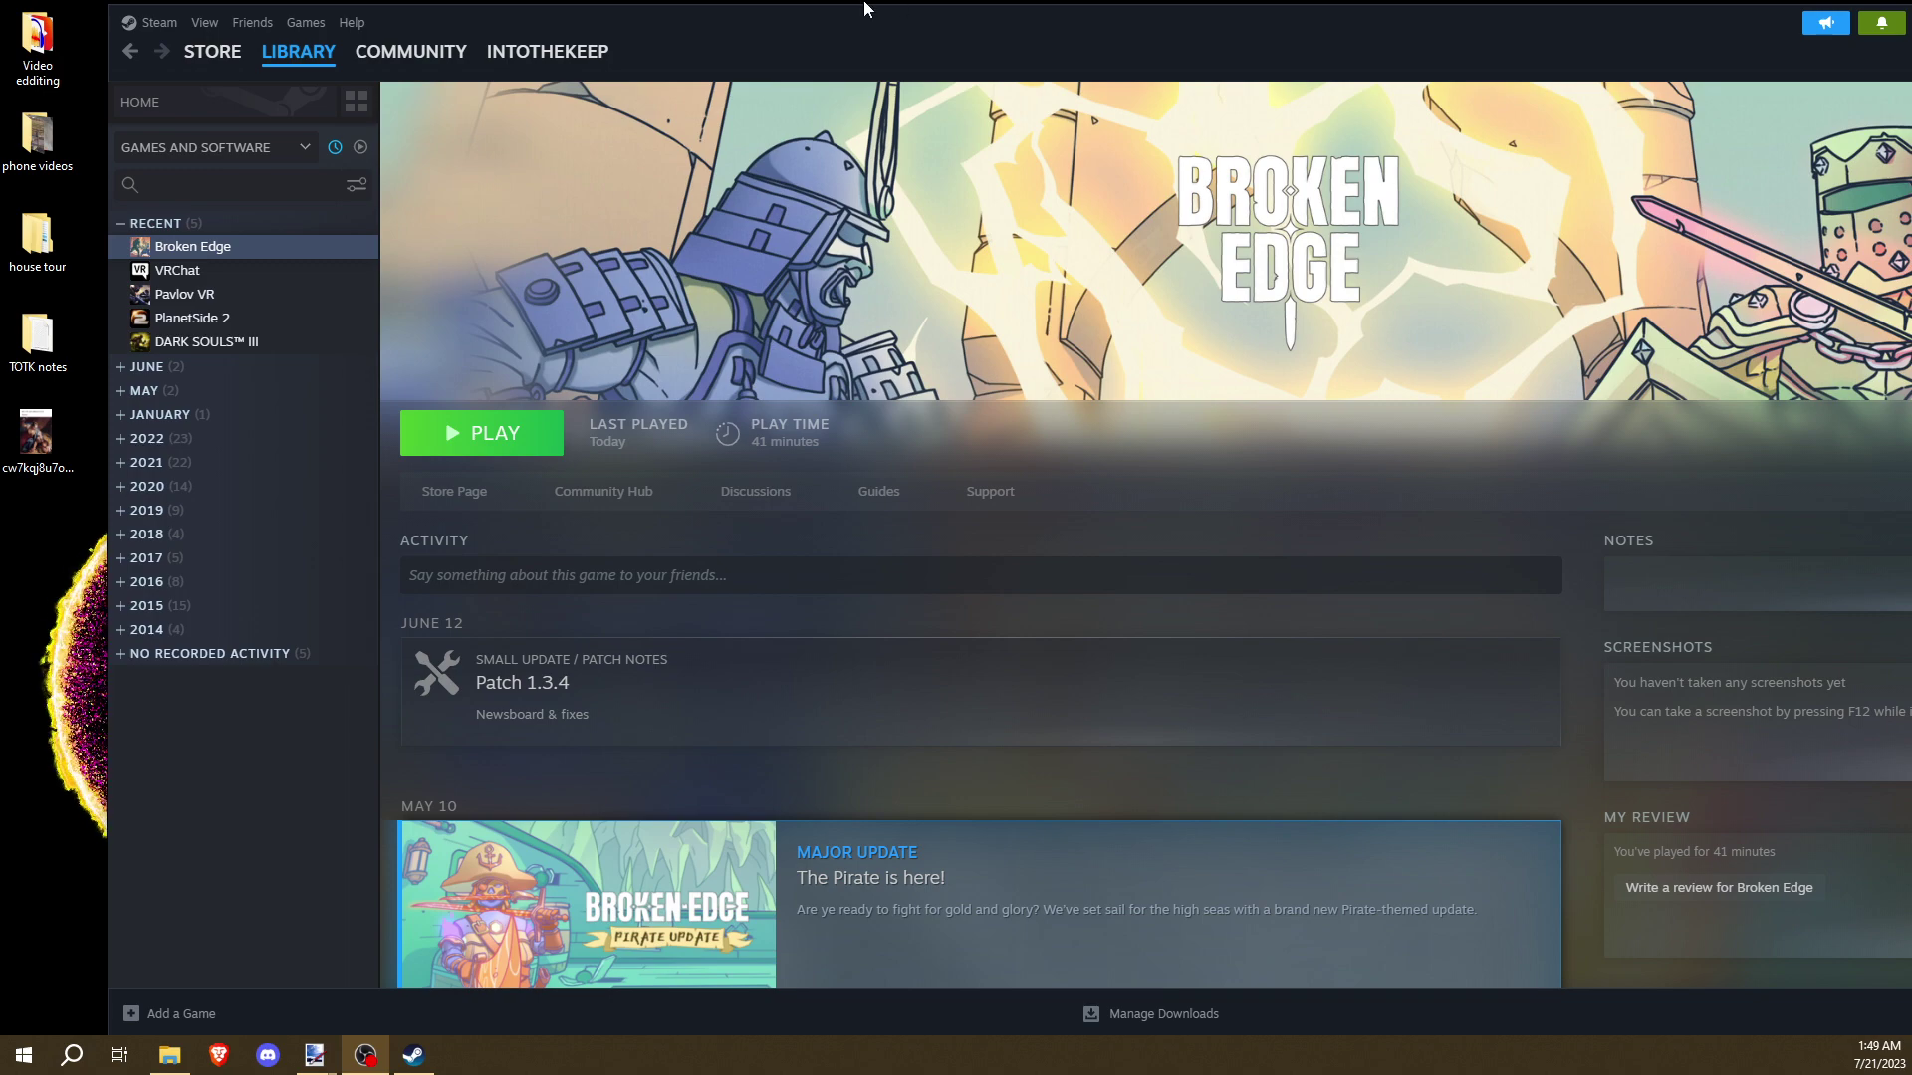
Drag the Steam window right to reveal the Broken Edge desktop shortcut
{"action": "left_click_drag", "start_coordinate": [856, 12], "coordinate": [1221, 47]}
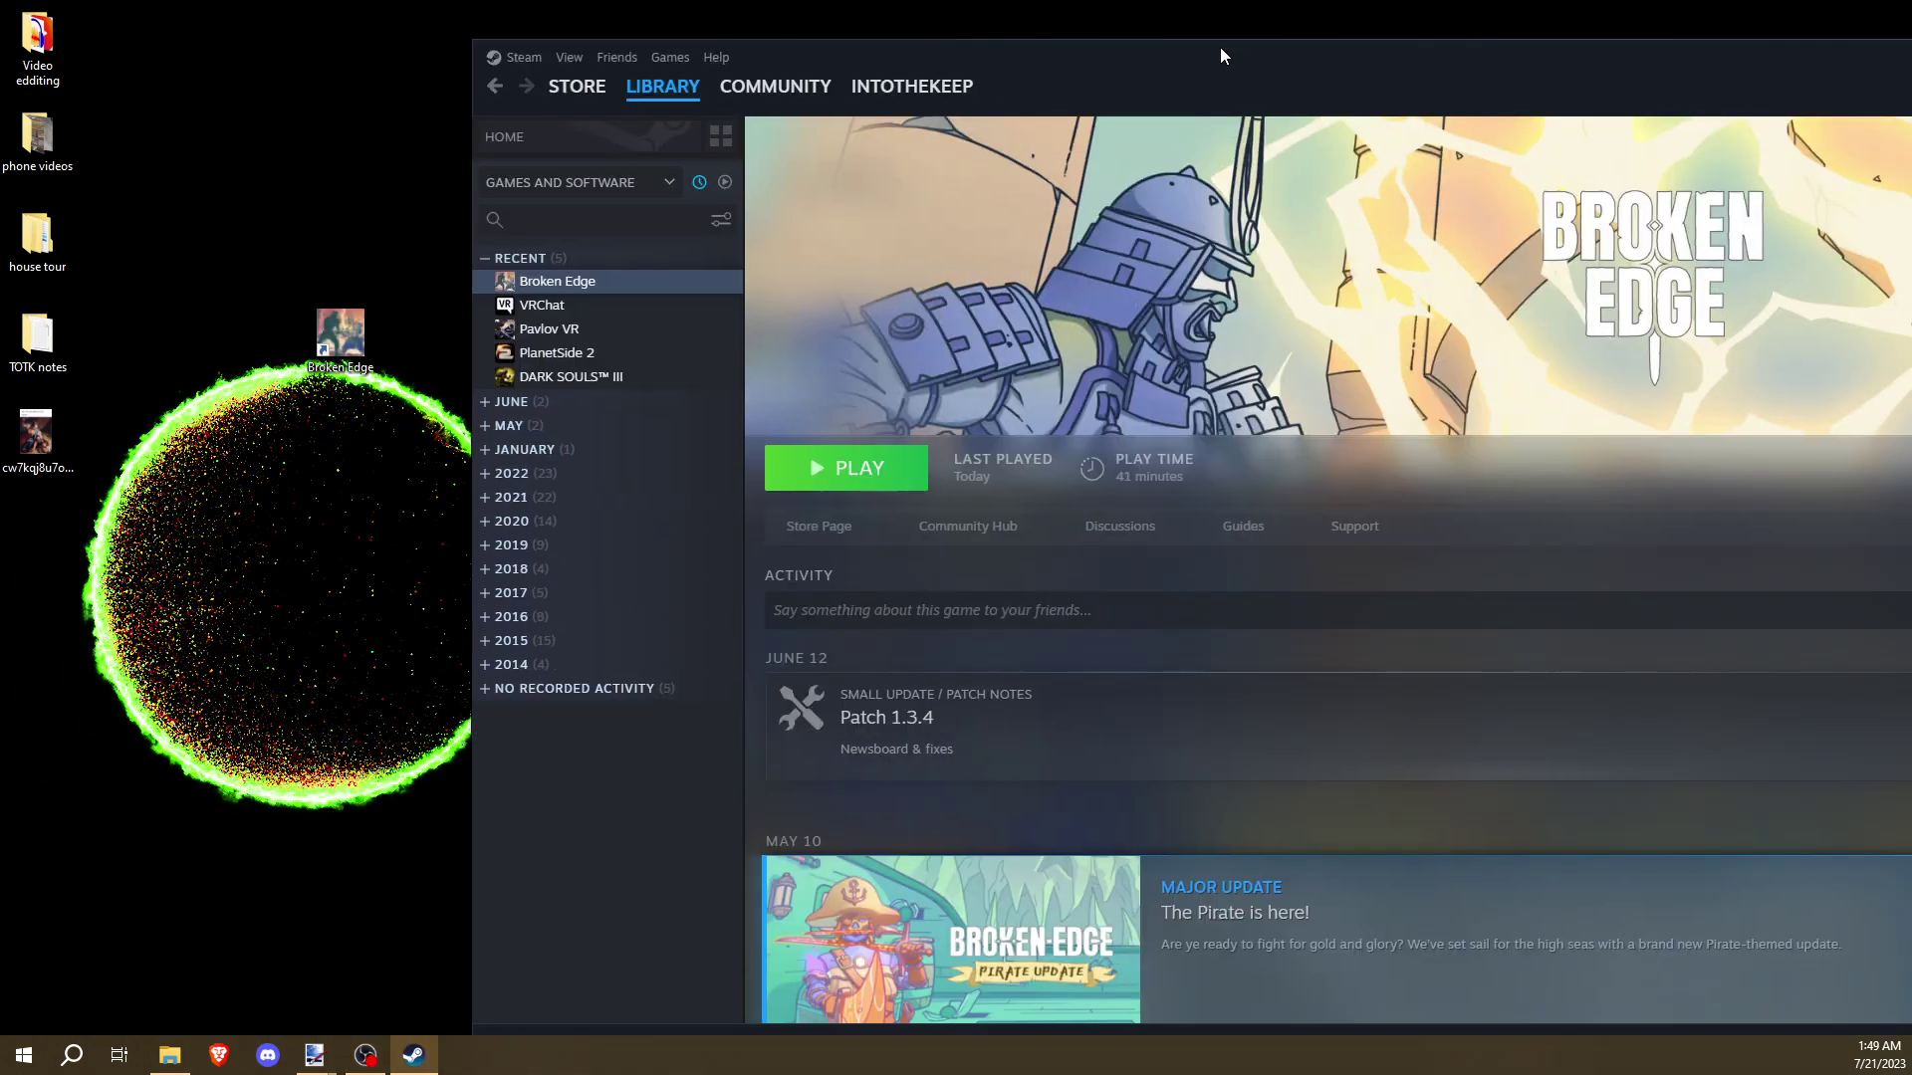